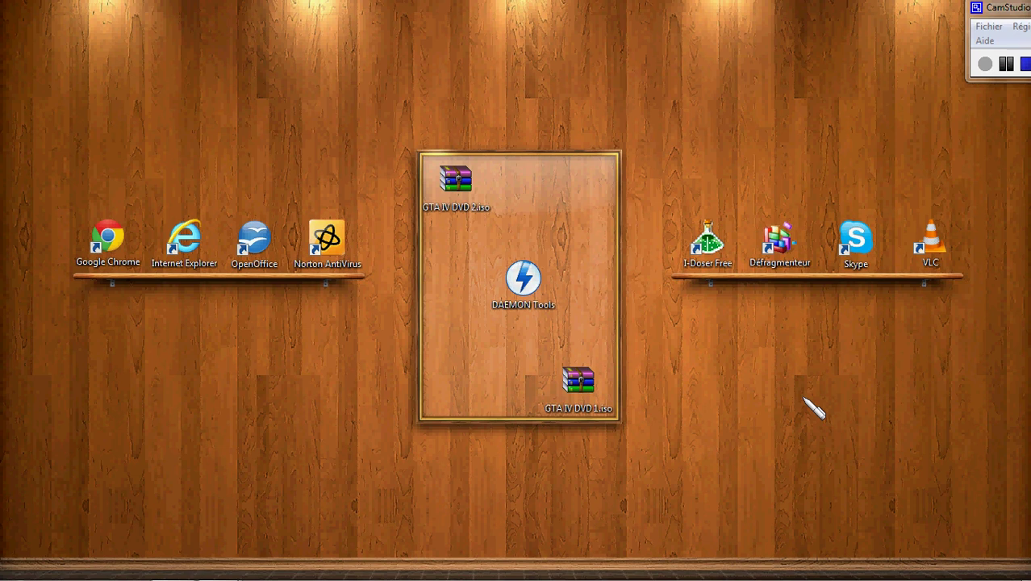
Open the GTA IV DVD 2.iso archive on the desktop to view its contents, and close it again.
{"action": "double_click", "coordinate": [476, 188]}
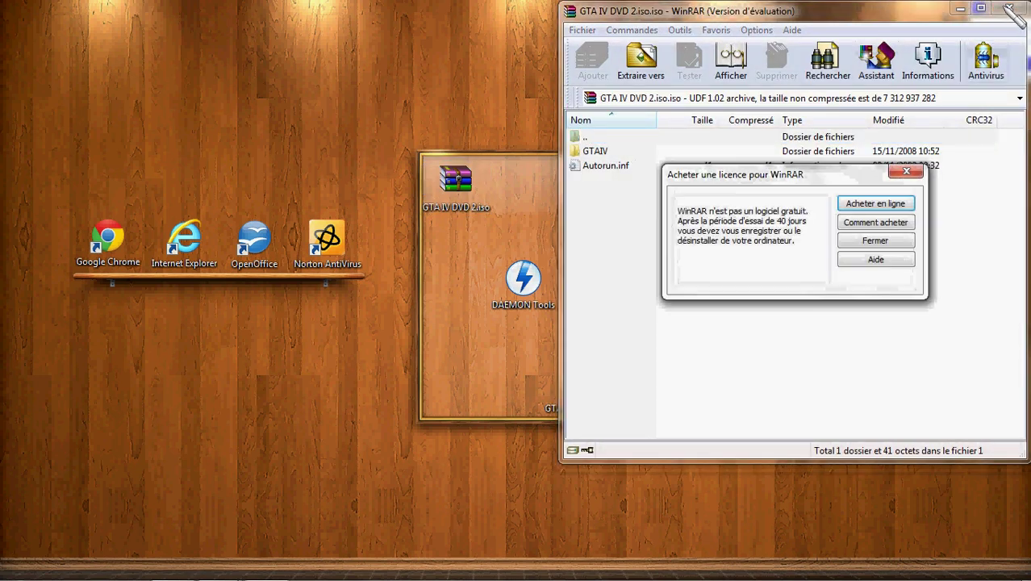
{"action": "left_click", "coordinate": [906, 171]}
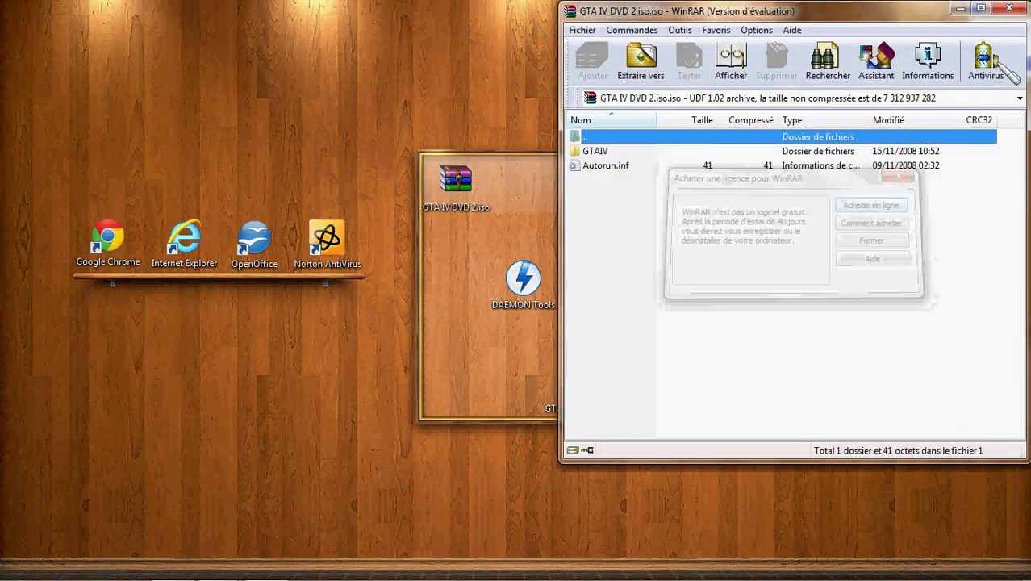
{"action": "left_click", "coordinate": [1009, 8]}
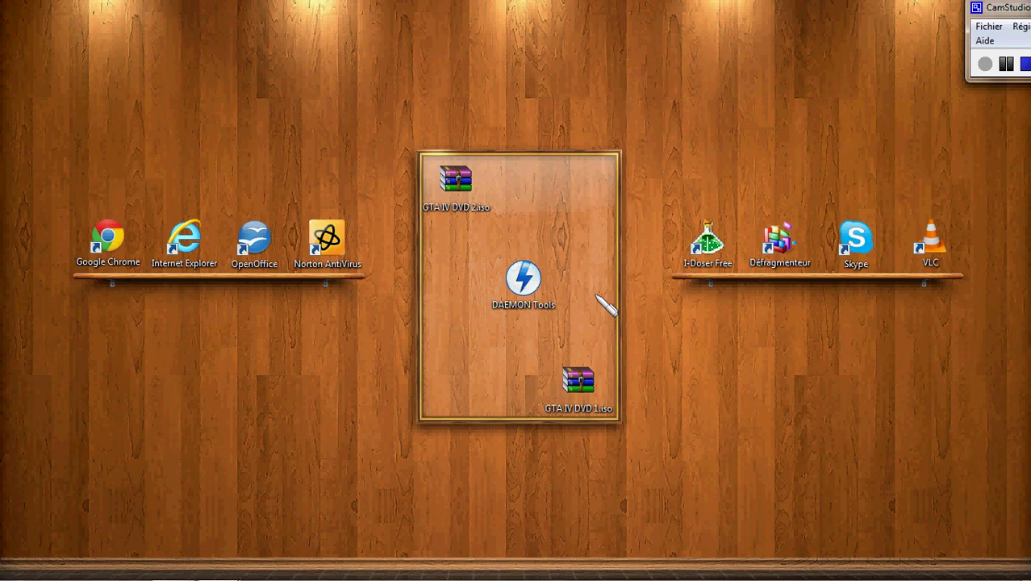
Try to launch DAEMON Tools from the desktop, and rename its program file to DTLite.
{"action": "double_click", "coordinate": [555, 298]}
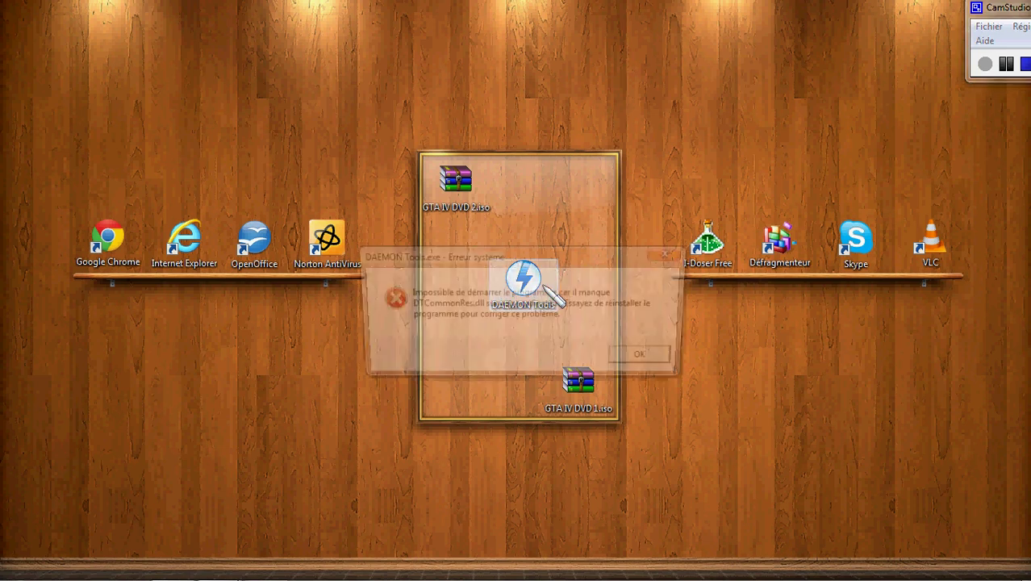
{"action": "left_click", "coordinate": [650, 358]}
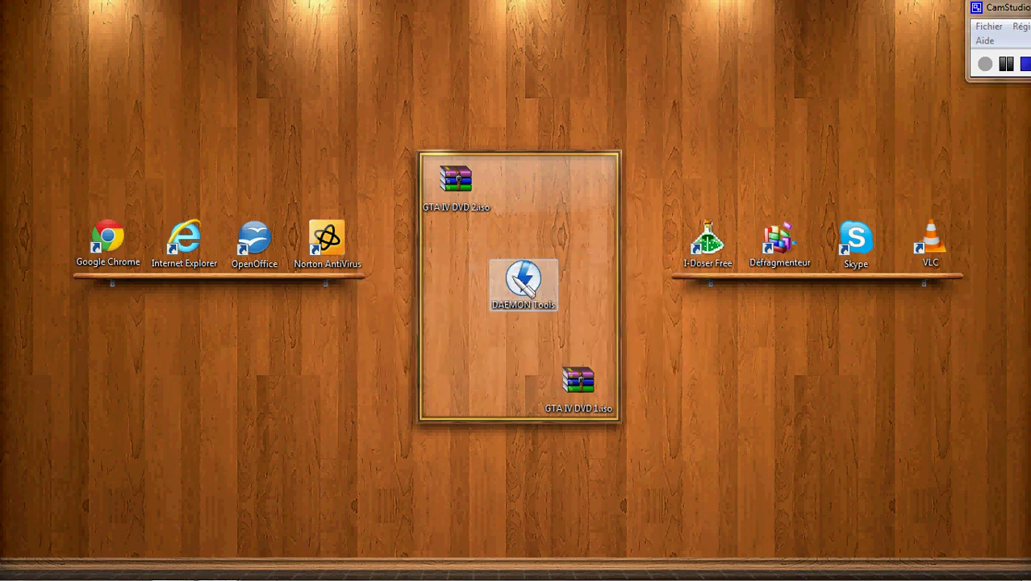
{"action": "right_click", "coordinate": [515, 289]}
{"action": "left_click", "coordinate": [589, 531]}
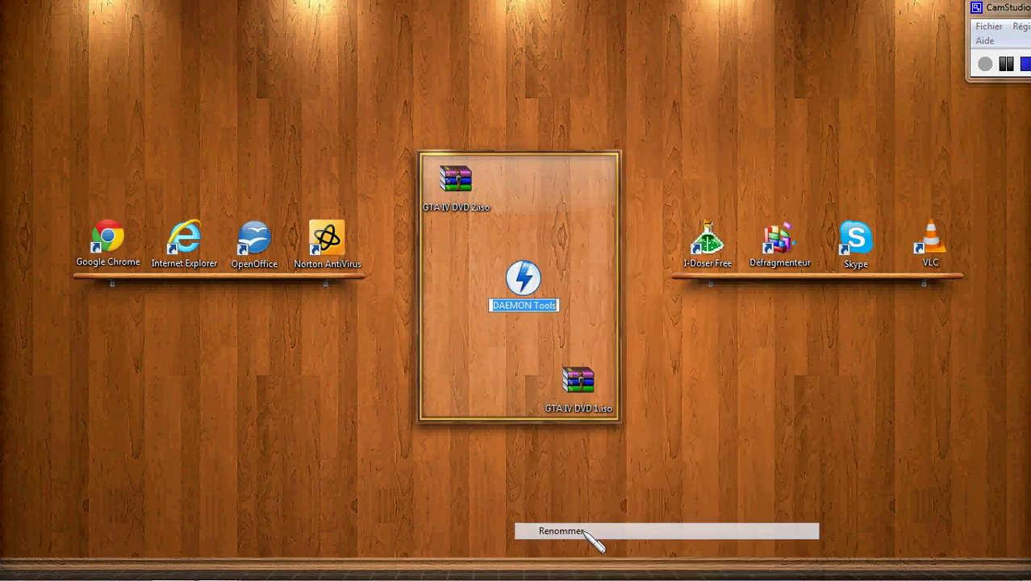
{"action": "key", "text": "Caps_Lock"}
{"action": "type", "text": "DTL"}
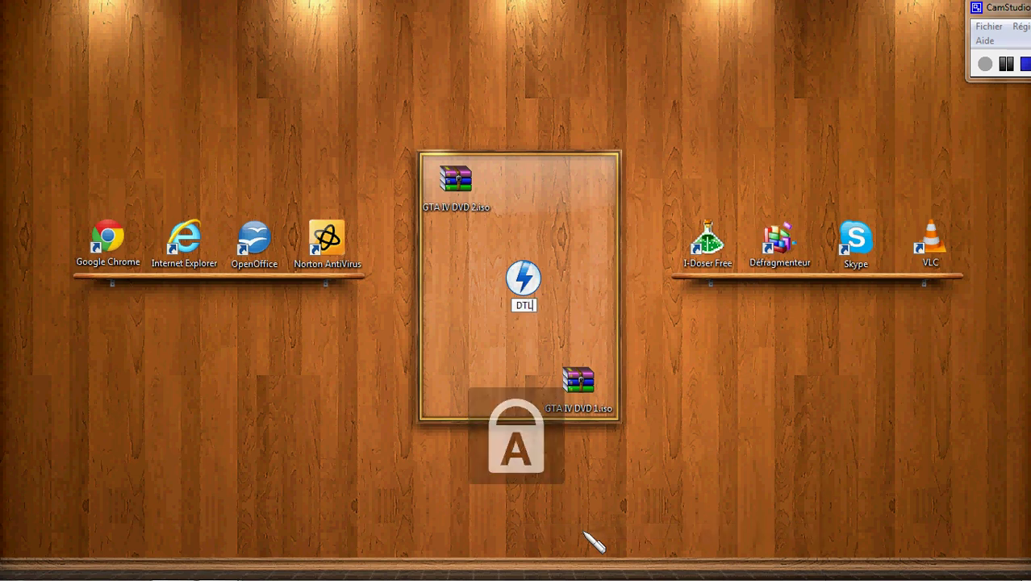
{"action": "key", "text": "Caps_Lock"}
{"action": "type", "text": "ite"}
{"action": "key", "text": "Return"}
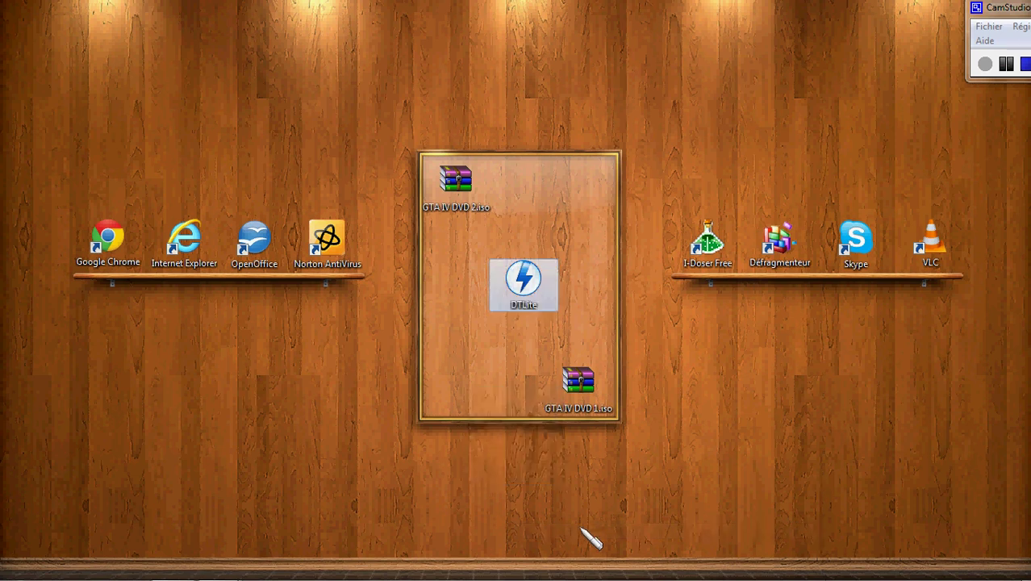
Launch the DTLite program and add GTA IV DVD 1.iso from the desktop to the image catalogue.
{"action": "double_click", "coordinate": [523, 275]}
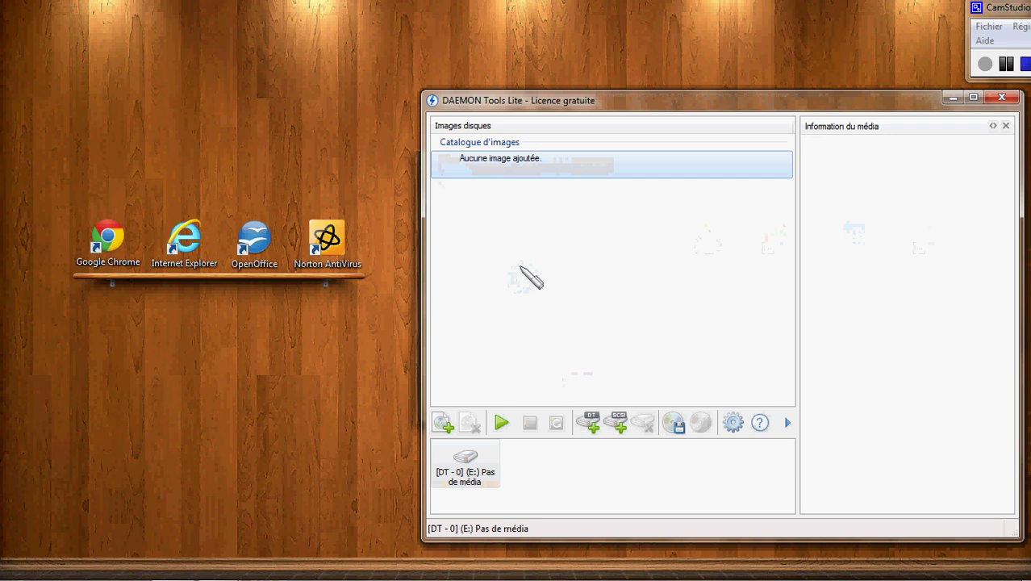
{"action": "left_click_drag", "start_coordinate": [675, 105], "coordinate": [565, 83]}
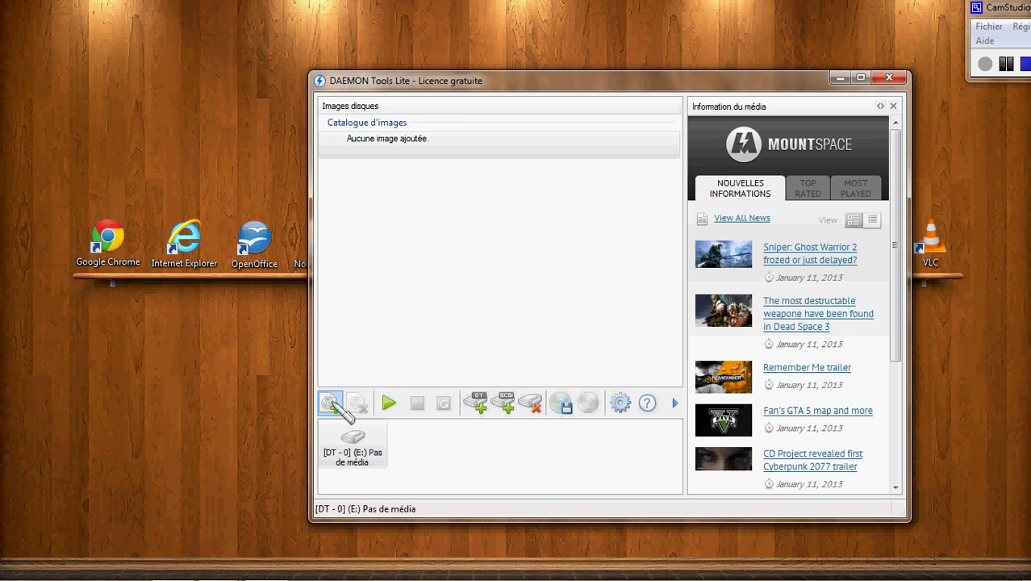
{"action": "left_click", "coordinate": [332, 405]}
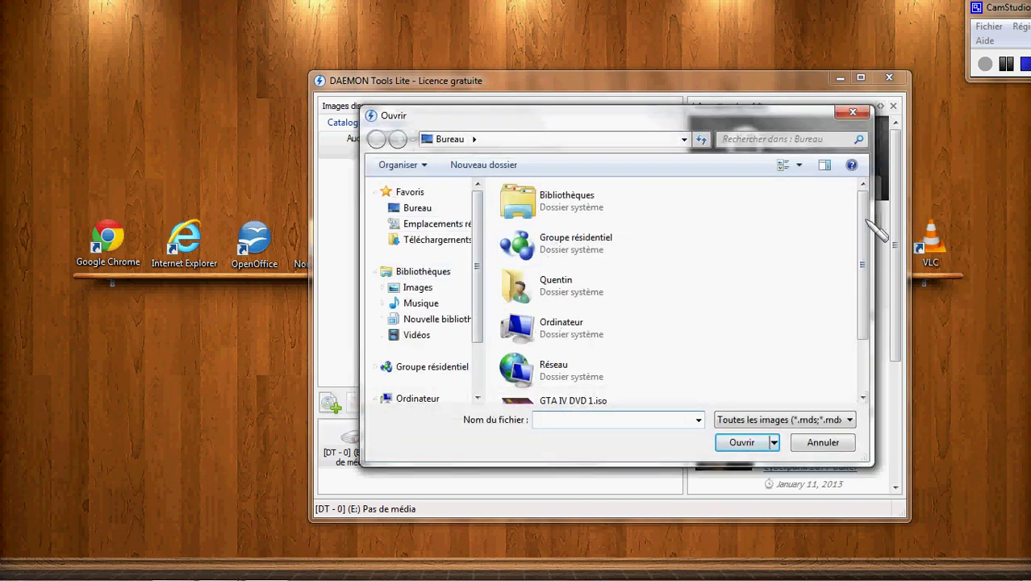
{"action": "left_click_drag", "start_coordinate": [863, 234], "coordinate": [864, 329]}
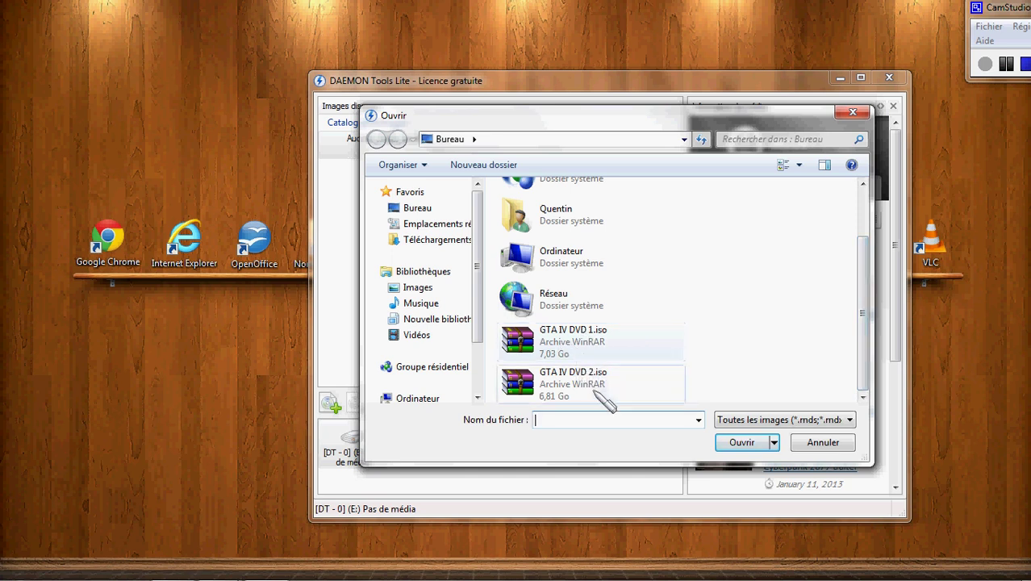
{"action": "double_click", "coordinate": [584, 354]}
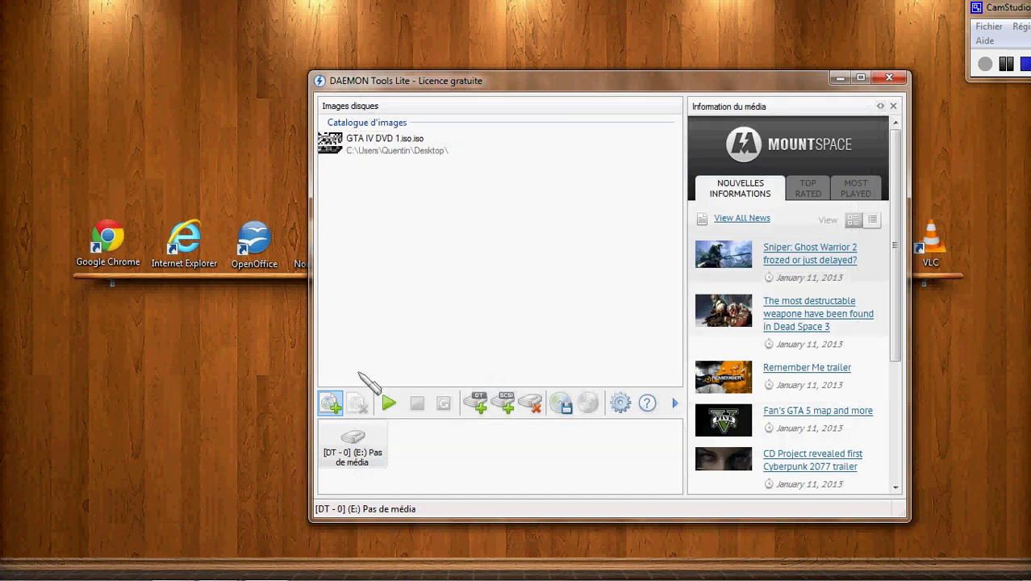
Mount the GTA IV DVD 1 image and start the Grand Theft Auto IV installer in Français (Standard).
{"action": "left_click", "coordinate": [332, 142]}
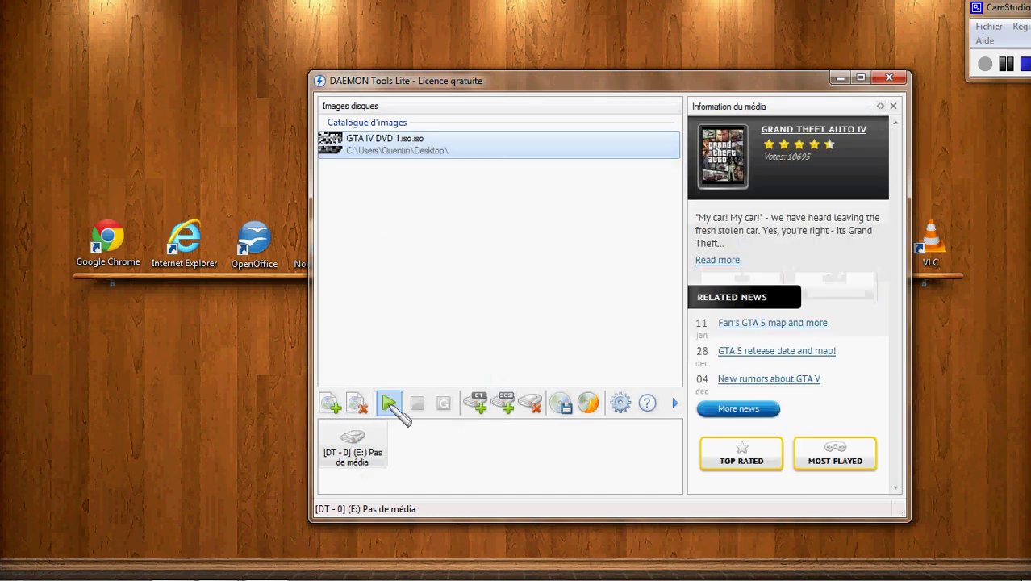
{"action": "left_click", "coordinate": [389, 403]}
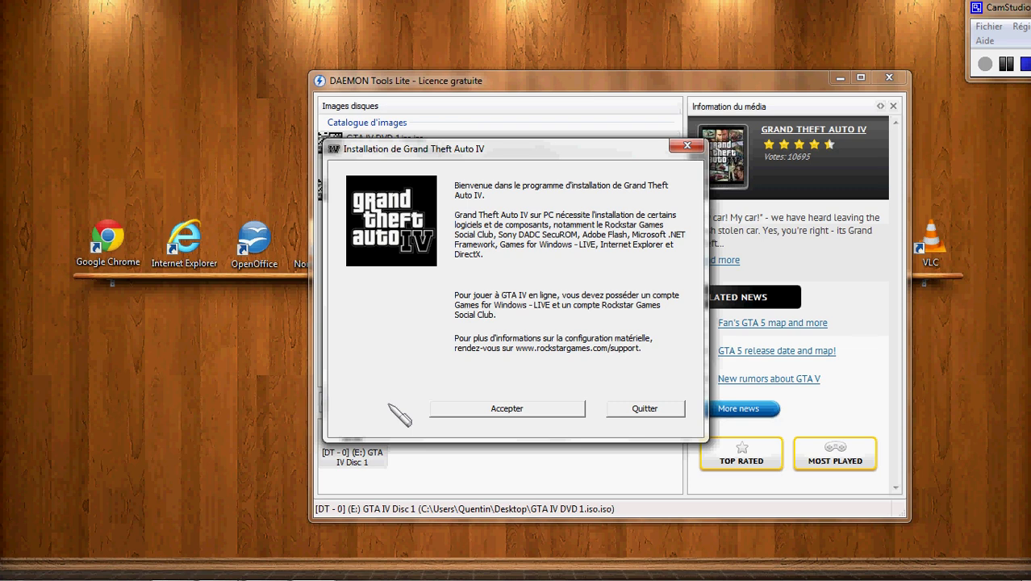
{"action": "left_click", "coordinate": [496, 408]}
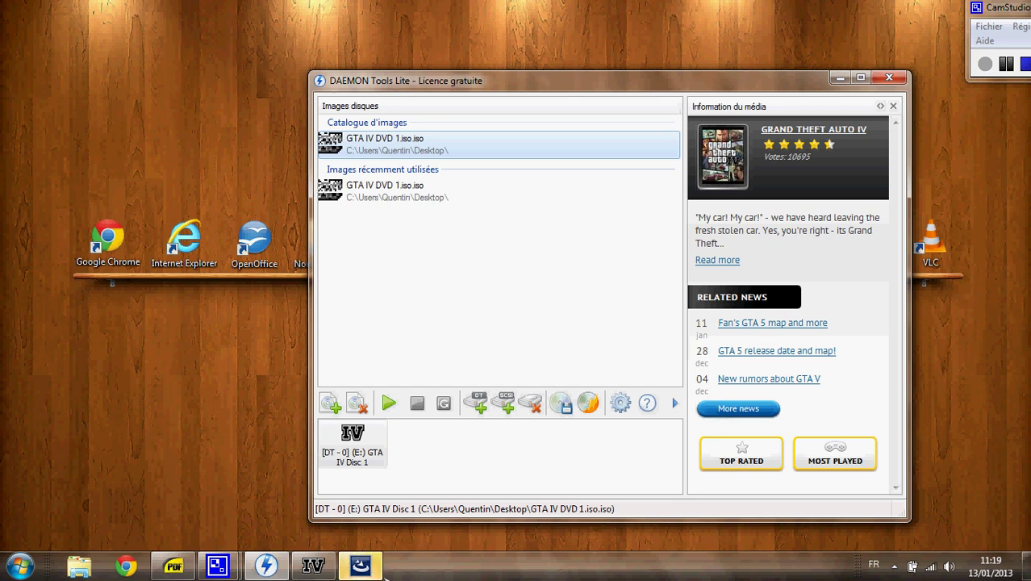
{"action": "left_click", "coordinate": [361, 567]}
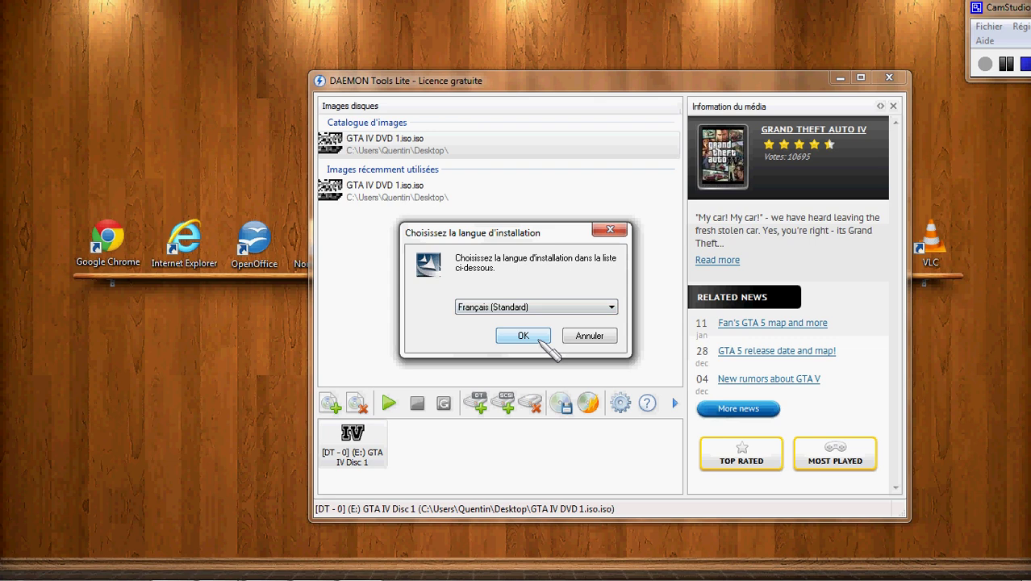
{"action": "left_click", "coordinate": [539, 341]}
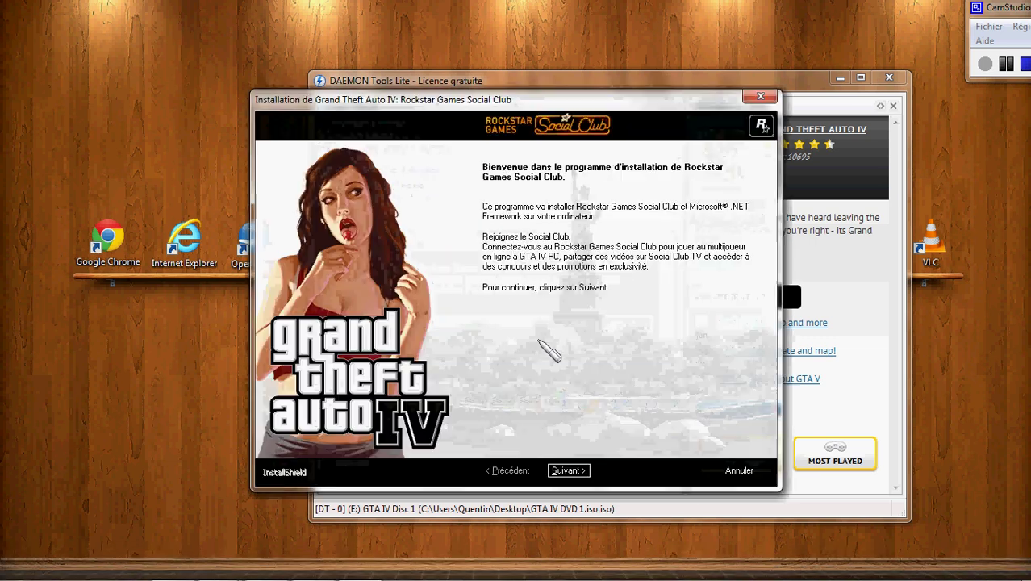
Accept the licence agreement and install Rockstar Games Social Club in the default folder.
{"action": "left_click", "coordinate": [567, 473]}
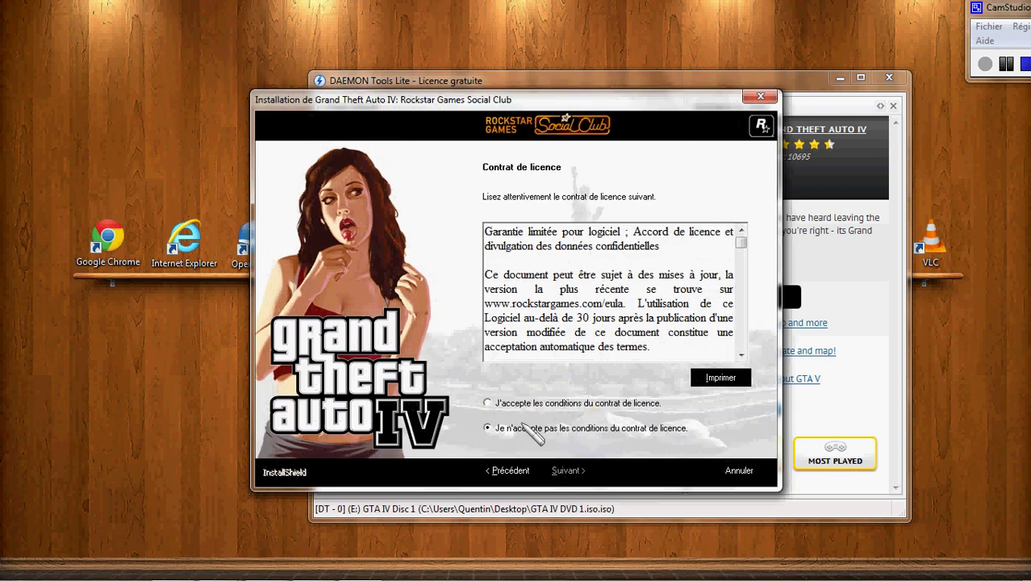
{"action": "left_click", "coordinate": [519, 404]}
{"action": "left_click", "coordinate": [575, 470]}
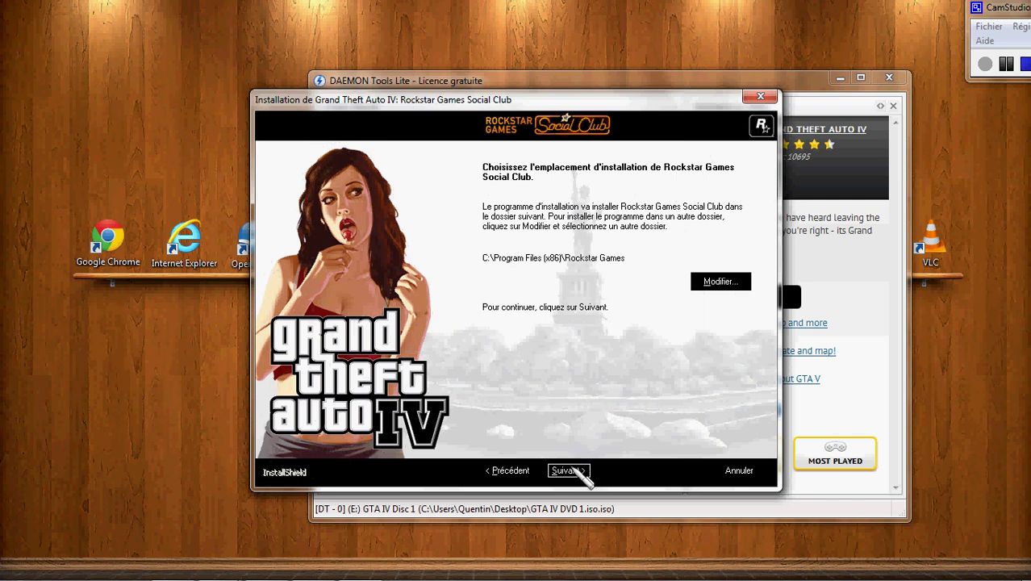
{"action": "left_click", "coordinate": [579, 473]}
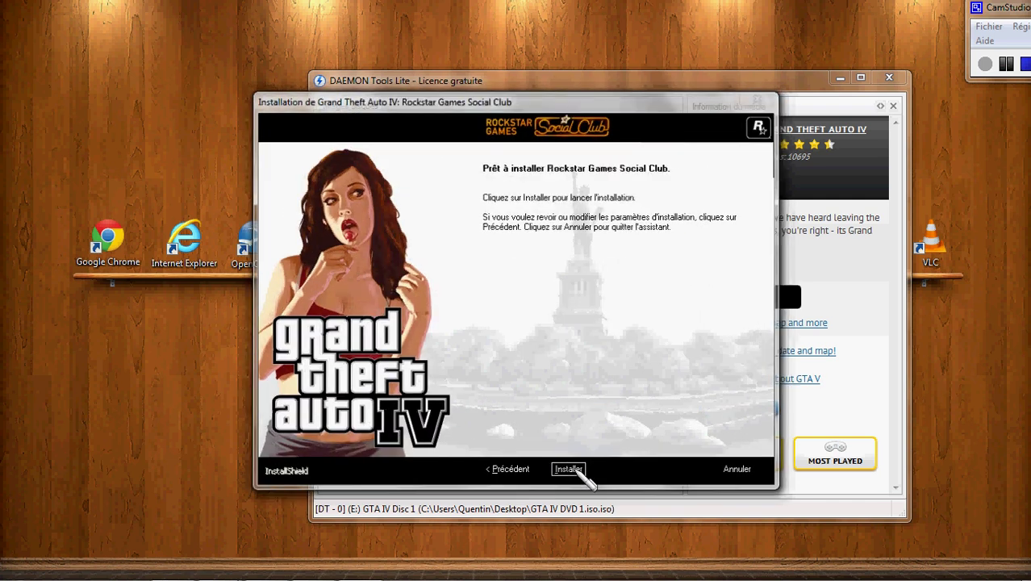
{"action": "left_click", "coordinate": [576, 471]}
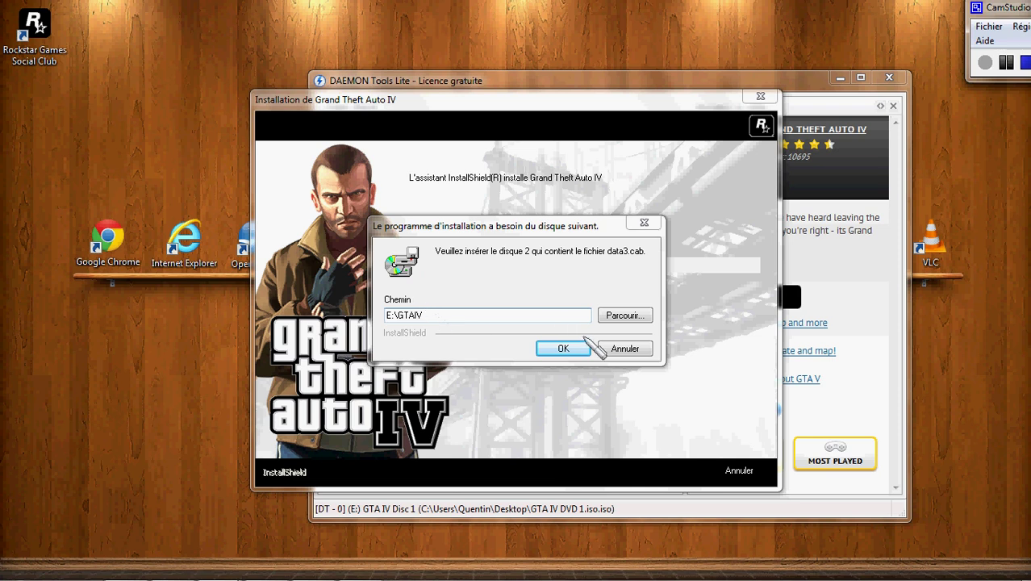
Try to set the Desktop folder as the installer's path for disc 2.
{"action": "left_click", "coordinate": [627, 316]}
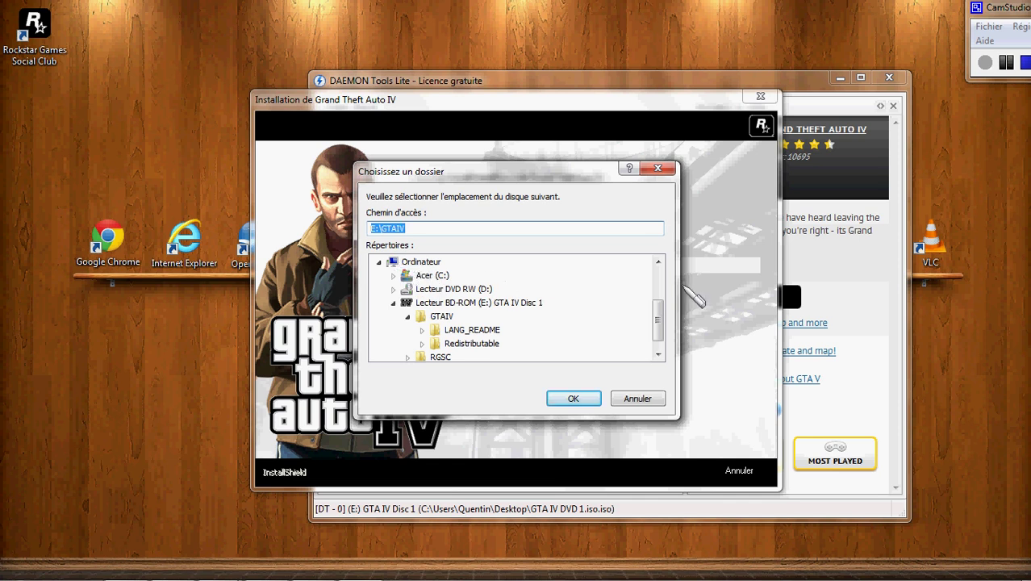
{"action": "left_click_drag", "start_coordinate": [657, 323], "coordinate": [661, 266]}
{"action": "double_click", "coordinate": [395, 262]}
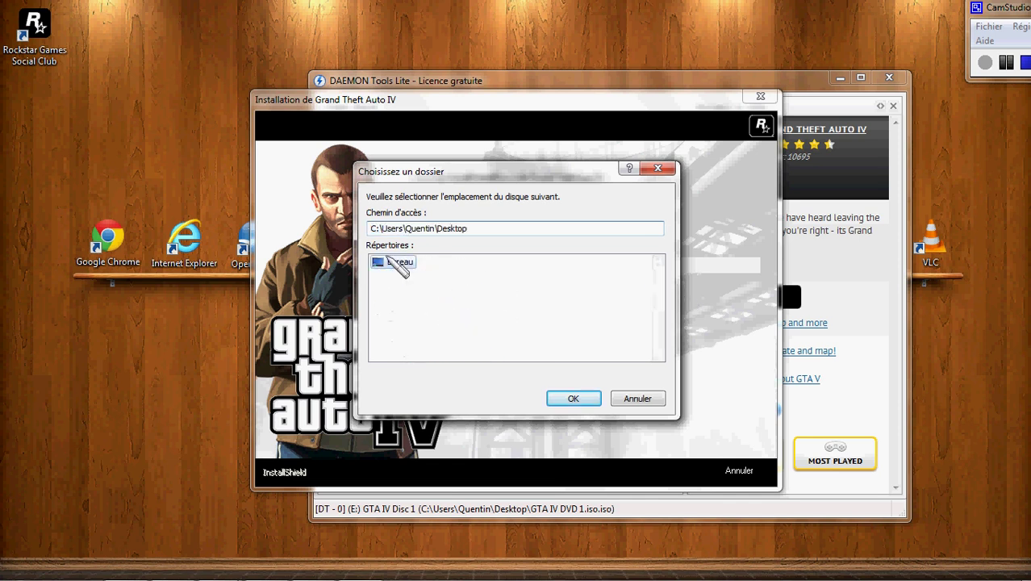
{"action": "left_click", "coordinate": [573, 398]}
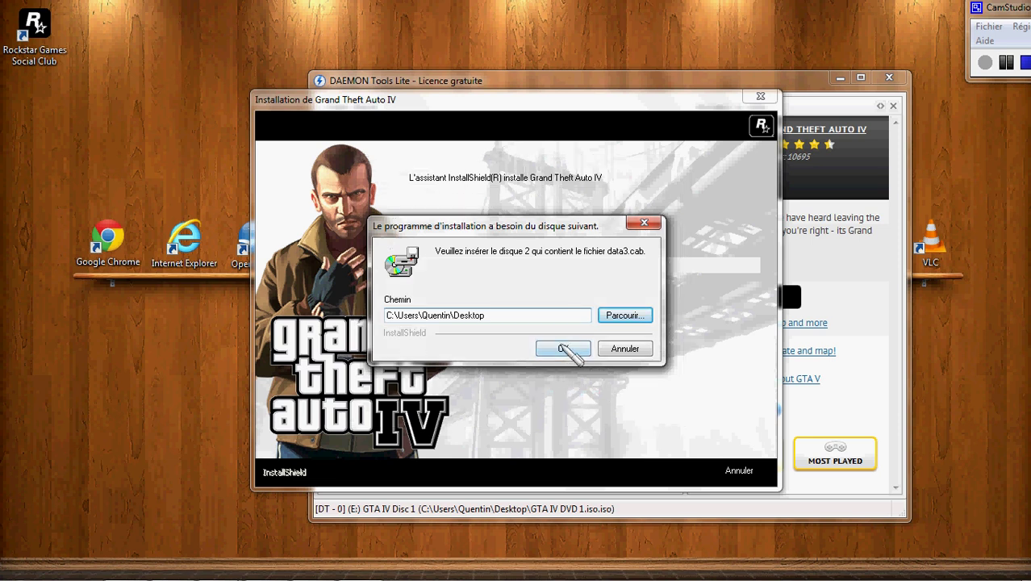
{"action": "left_click", "coordinate": [564, 349]}
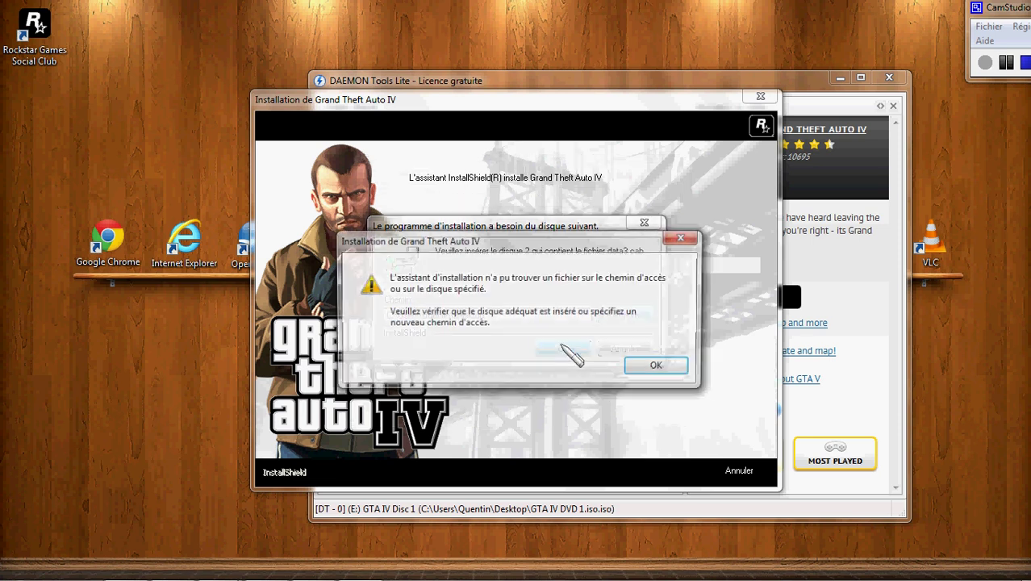
{"action": "left_click", "coordinate": [677, 372]}
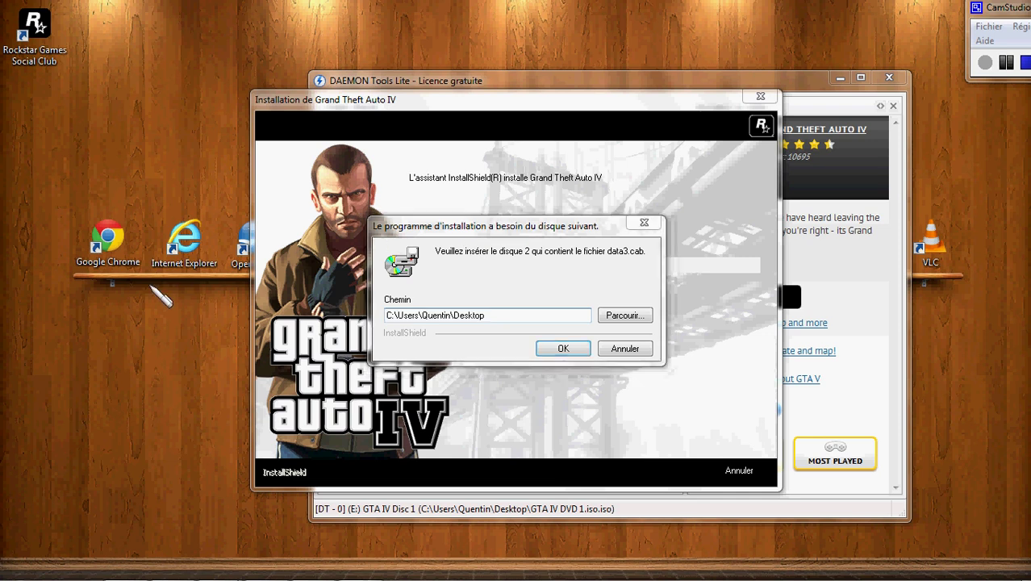
Switch to DAEMON Tools Lite and add GTA IV DVD 2.iso from the desktop to the image catalogue.
{"action": "left_click", "coordinate": [266, 565]}
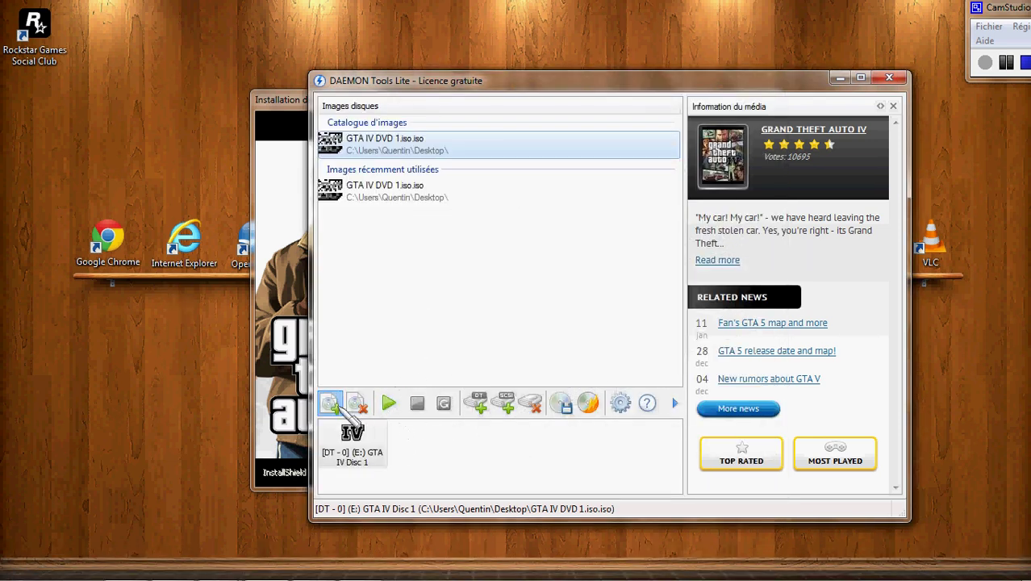
{"action": "left_click", "coordinate": [337, 405]}
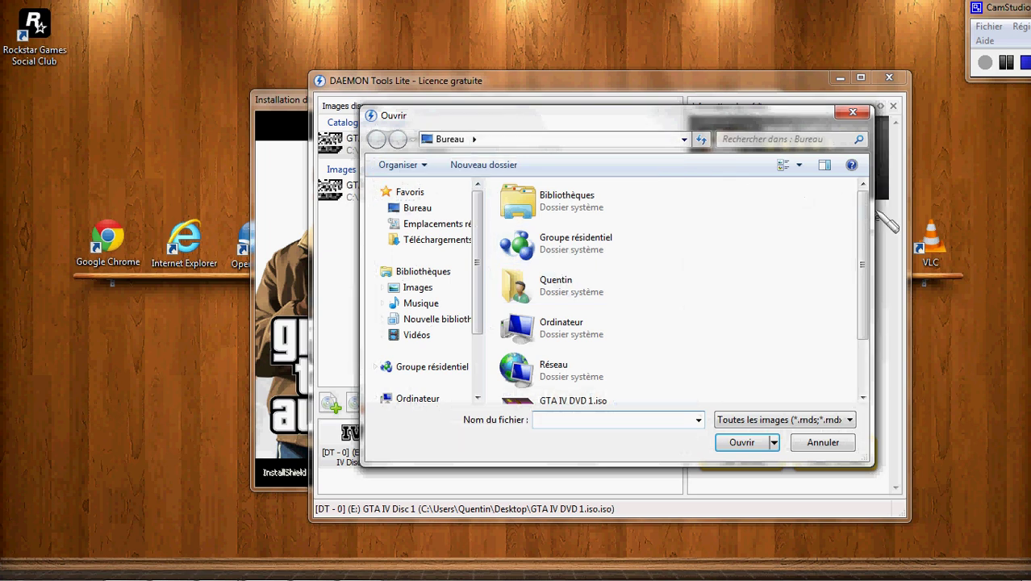
{"action": "left_click_drag", "start_coordinate": [863, 212], "coordinate": [863, 346]}
{"action": "left_click", "coordinate": [628, 379]}
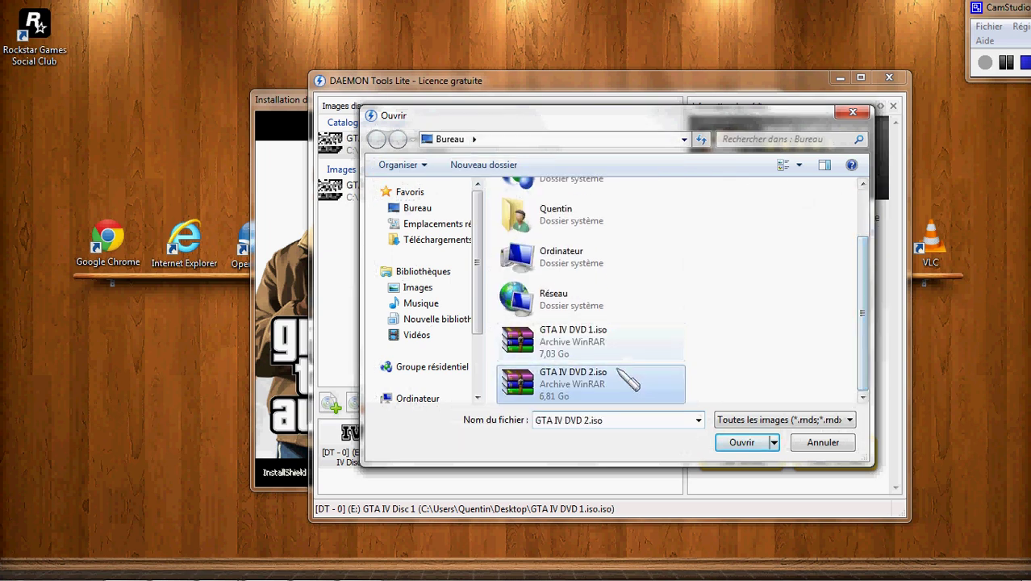
{"action": "left_click", "coordinate": [736, 442]}
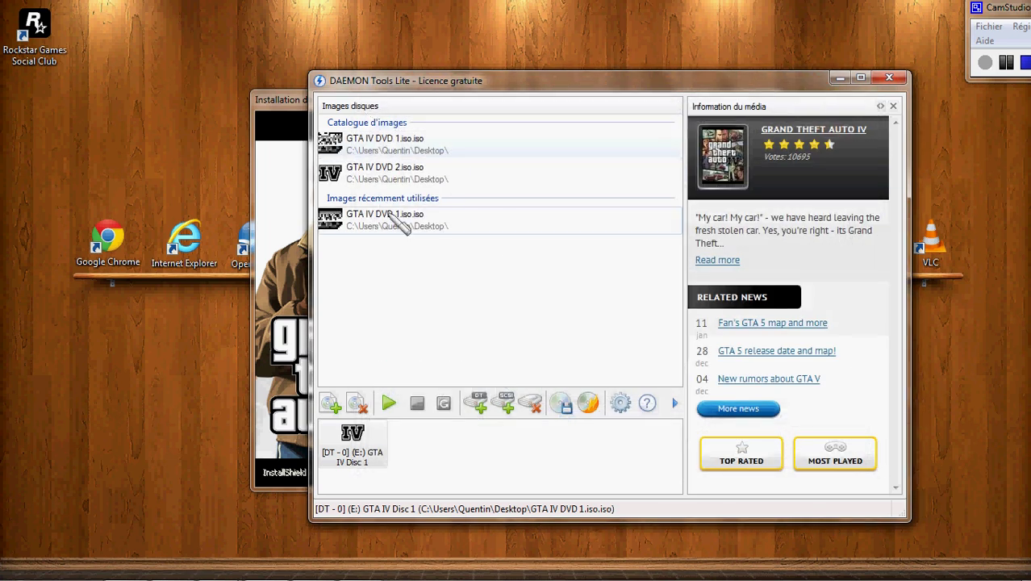
Mount the GTA IV DVD 2 image from the catalogue and dismiss the AutoPlay dialog for drive E:.
{"action": "left_click", "coordinate": [414, 177]}
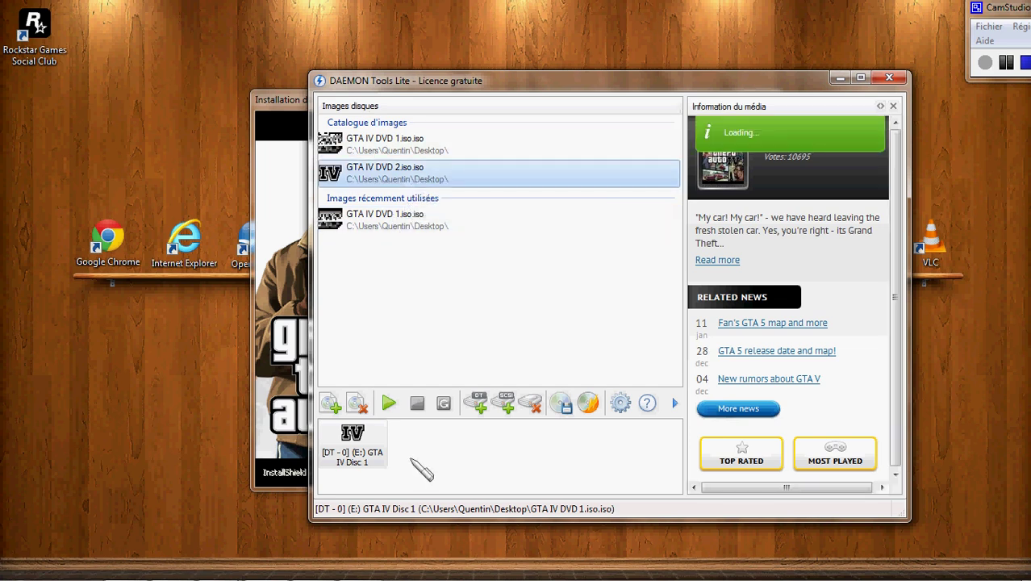
{"action": "left_click", "coordinate": [389, 402]}
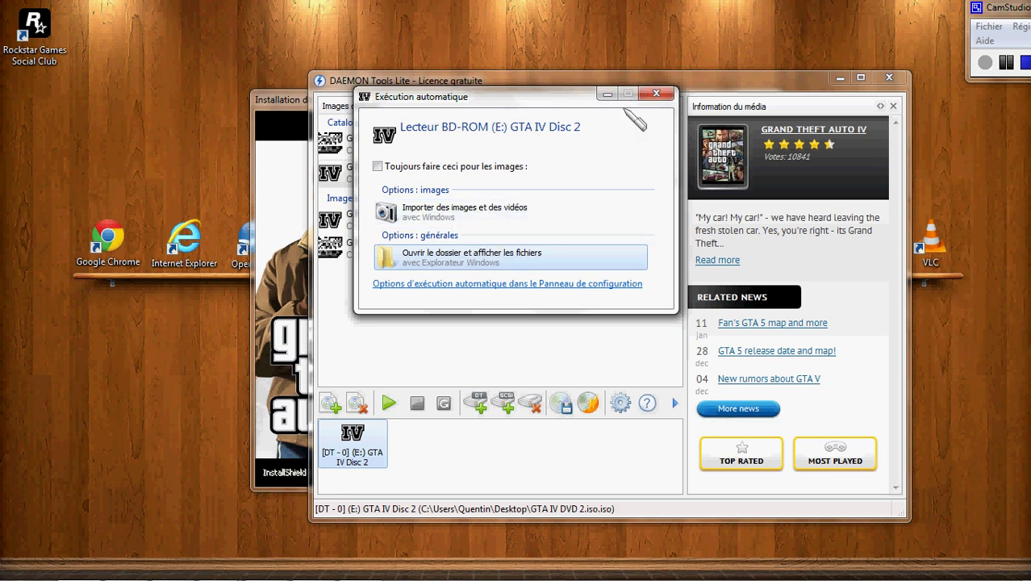
{"action": "left_click", "coordinate": [656, 93]}
Open the Computer (Ordinateur) folder to check which disc is in the virtual drive.
{"action": "key", "text": "super"}
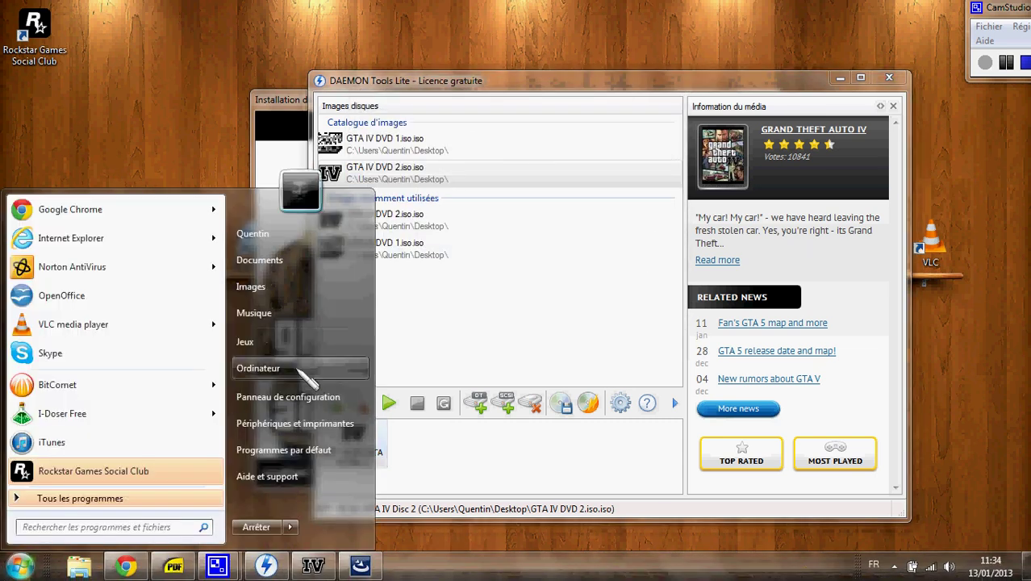
{"action": "left_click", "coordinate": [300, 371]}
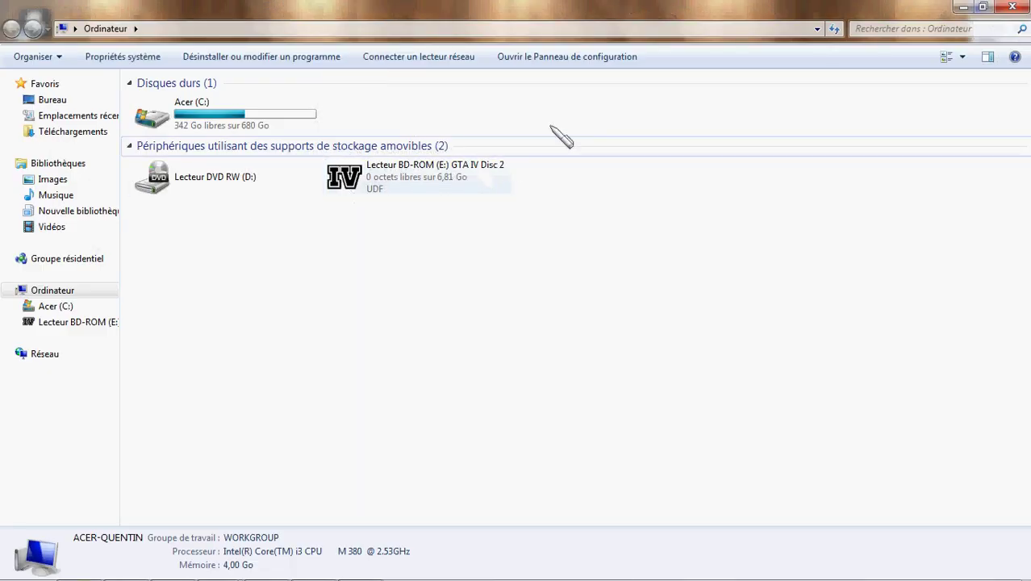
Switch back to the Grand Theft Auto IV installer and try the root of drive E: as the path for disc 2.
{"action": "left_click", "coordinate": [1012, 6]}
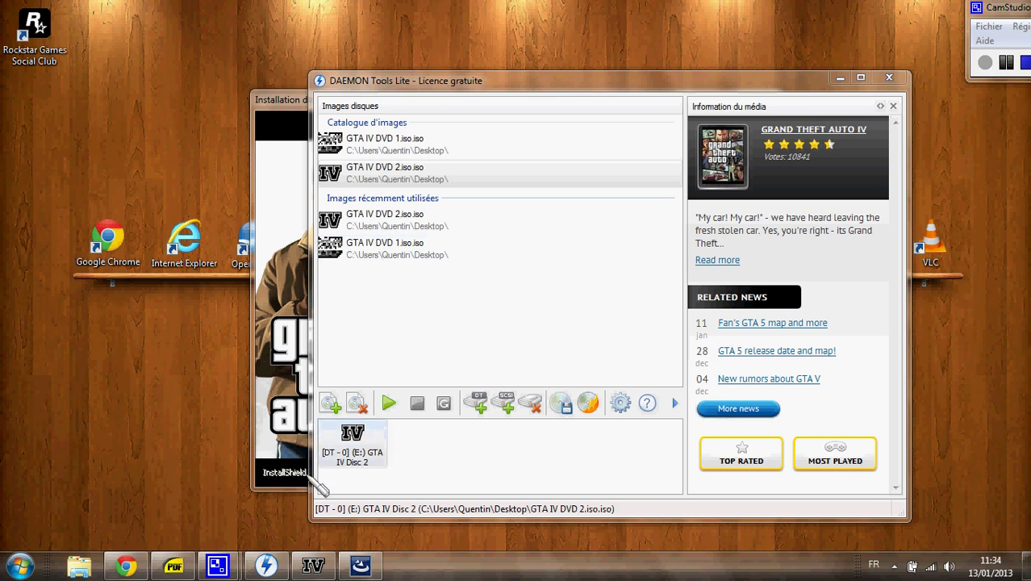
{"action": "left_click", "coordinate": [360, 565]}
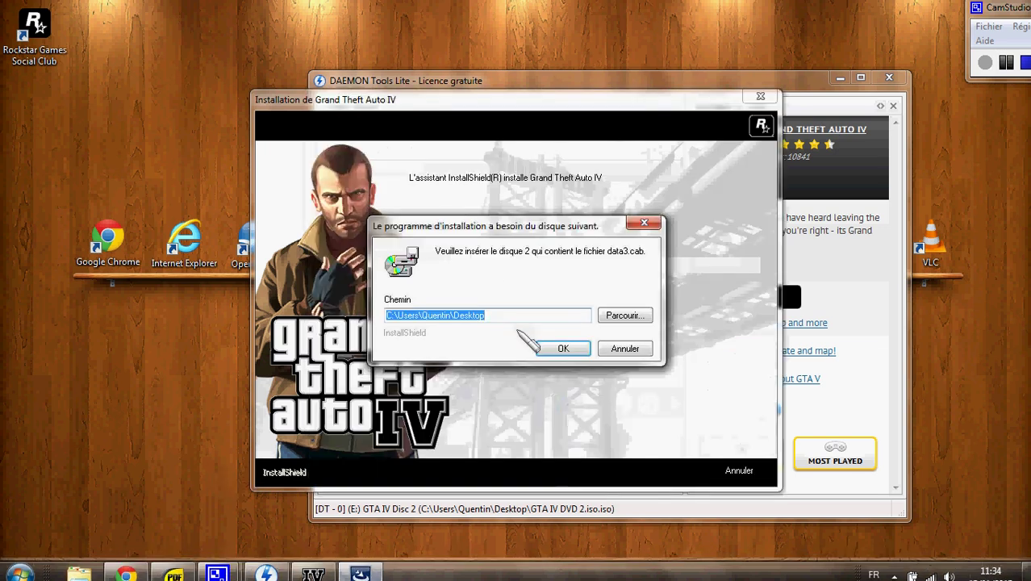
{"action": "left_click", "coordinate": [625, 315]}
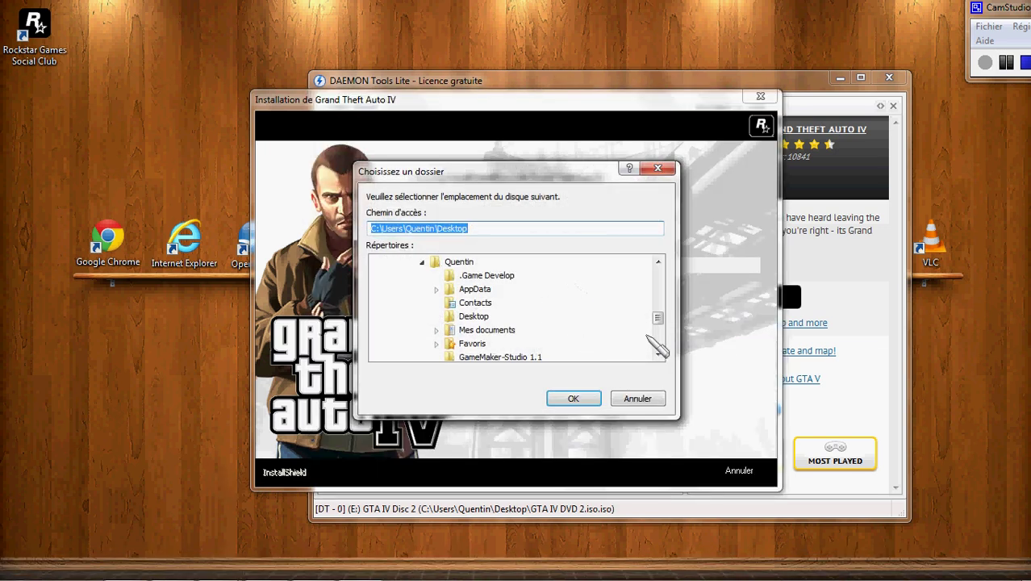
{"action": "left_click_drag", "start_coordinate": [659, 319], "coordinate": [660, 275]}
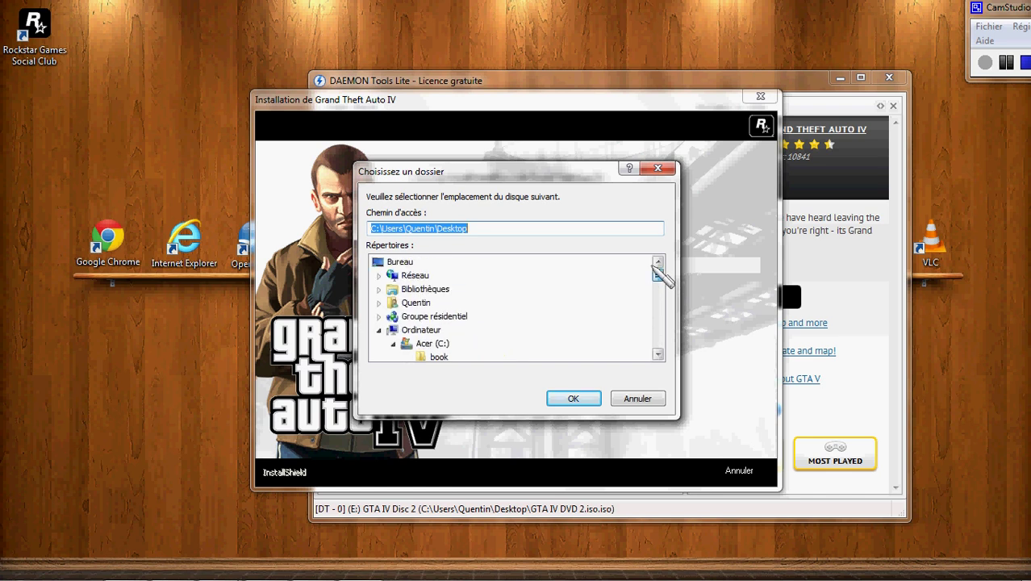
{"action": "left_click", "coordinate": [377, 331]}
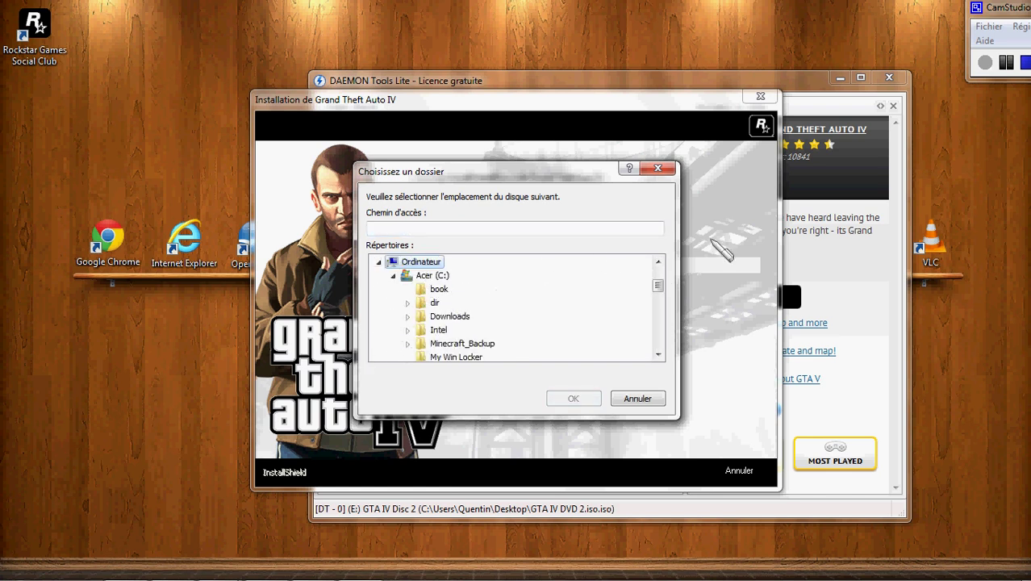
{"action": "left_click_drag", "start_coordinate": [659, 285], "coordinate": [658, 339]}
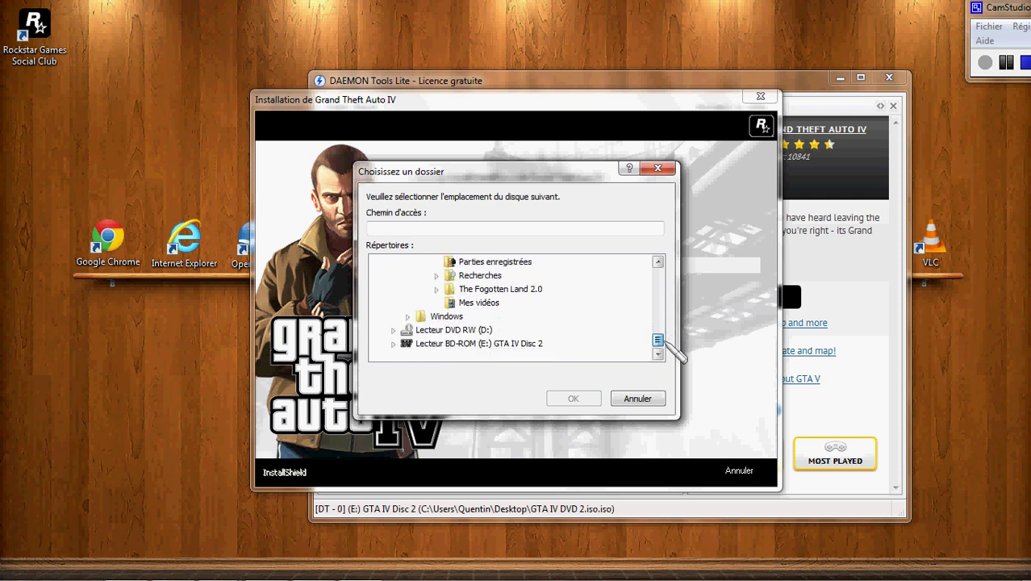
{"action": "left_click", "coordinate": [454, 344]}
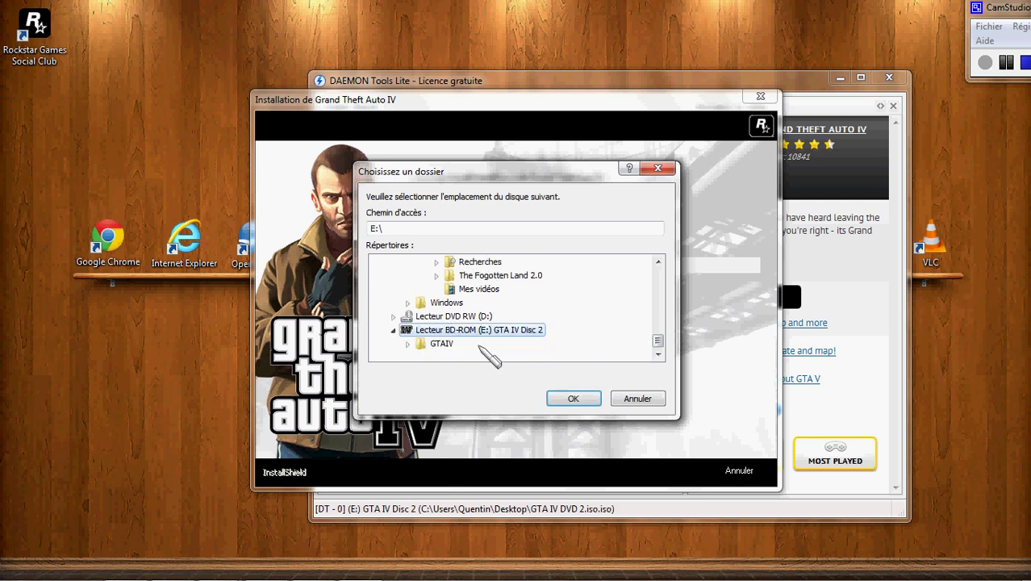
{"action": "left_click", "coordinate": [574, 397]}
{"action": "left_click", "coordinate": [563, 348]}
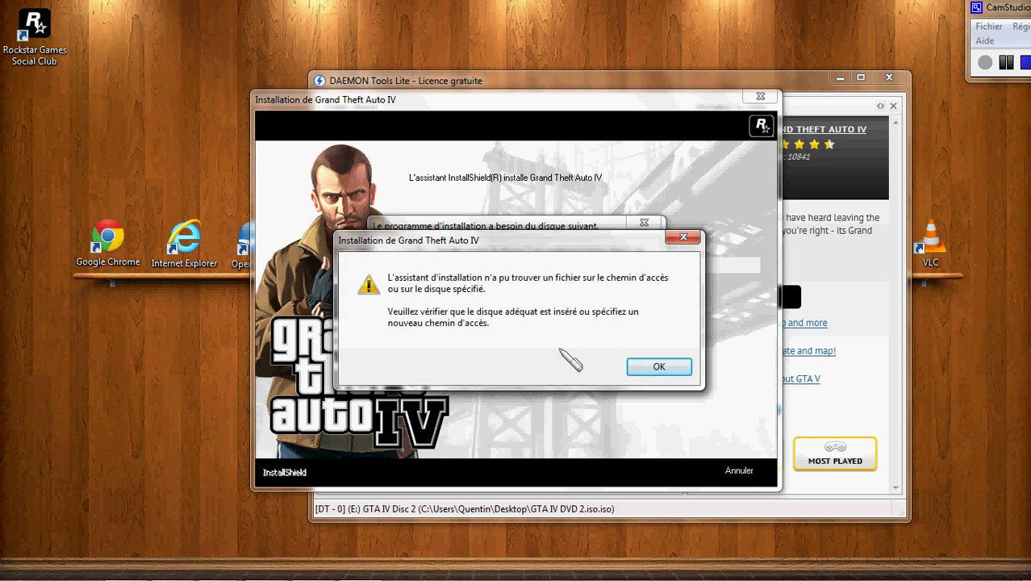
{"action": "left_click", "coordinate": [658, 366]}
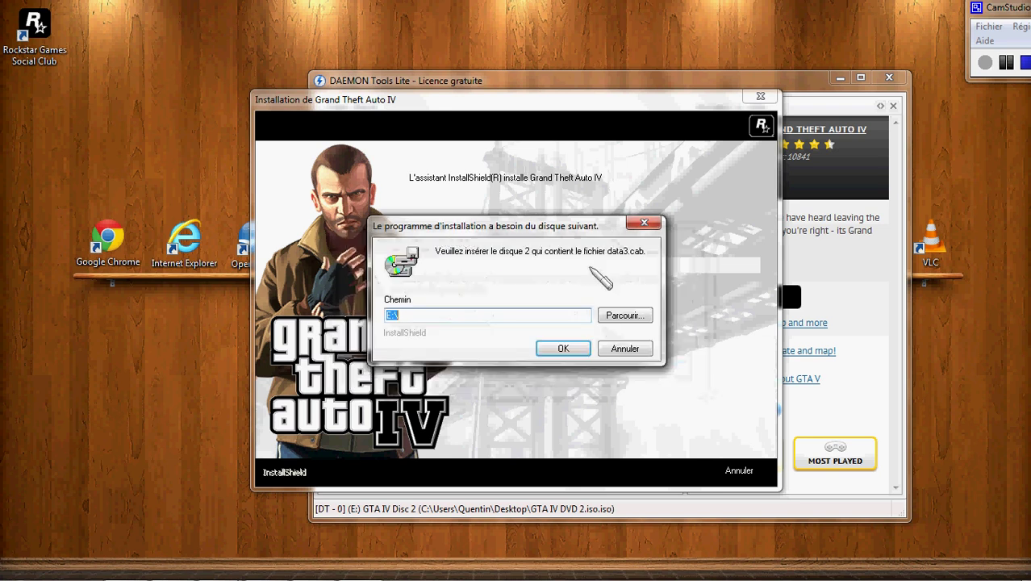
Set the installer's disc 2 path to the GTAIV folder on drive E: and continue the installation.
{"action": "left_click", "coordinate": [625, 316]}
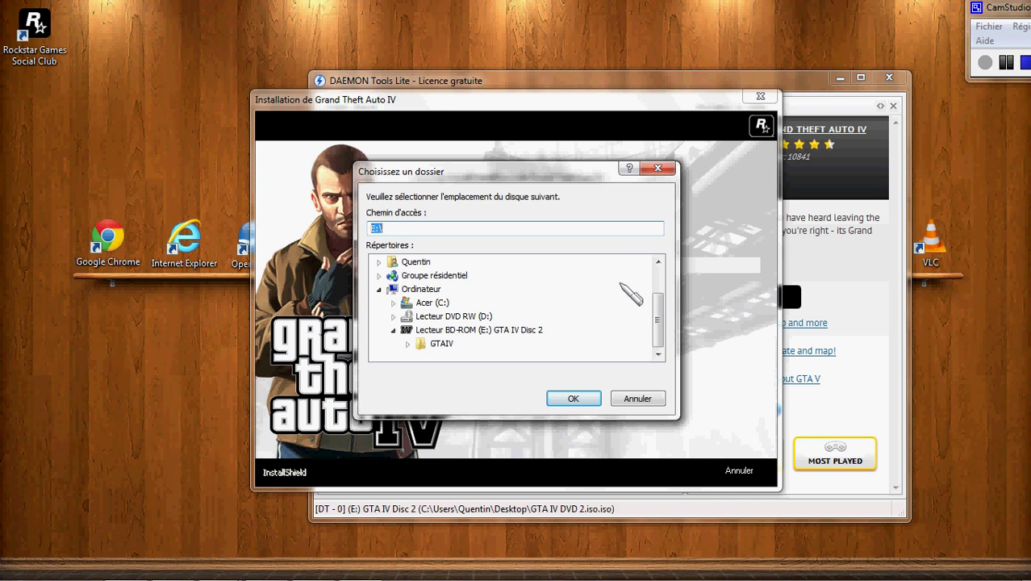
{"action": "left_click_drag", "start_coordinate": [657, 312], "coordinate": [657, 276]}
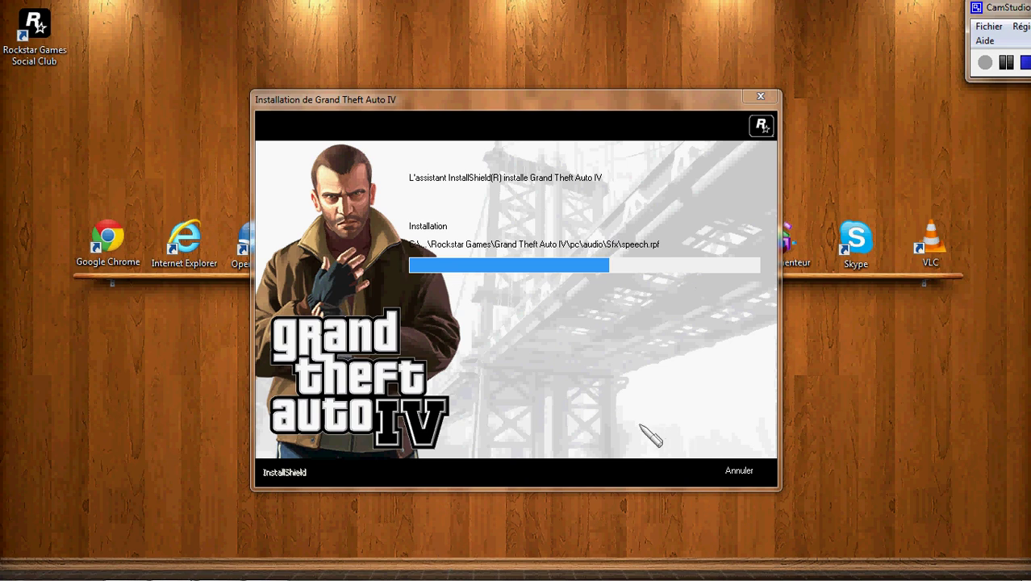
Check the mounted image and virtual drives in DAEMON Tools Lite, closing its window when done.
{"action": "mouse_move", "coordinate": [613, 580]}
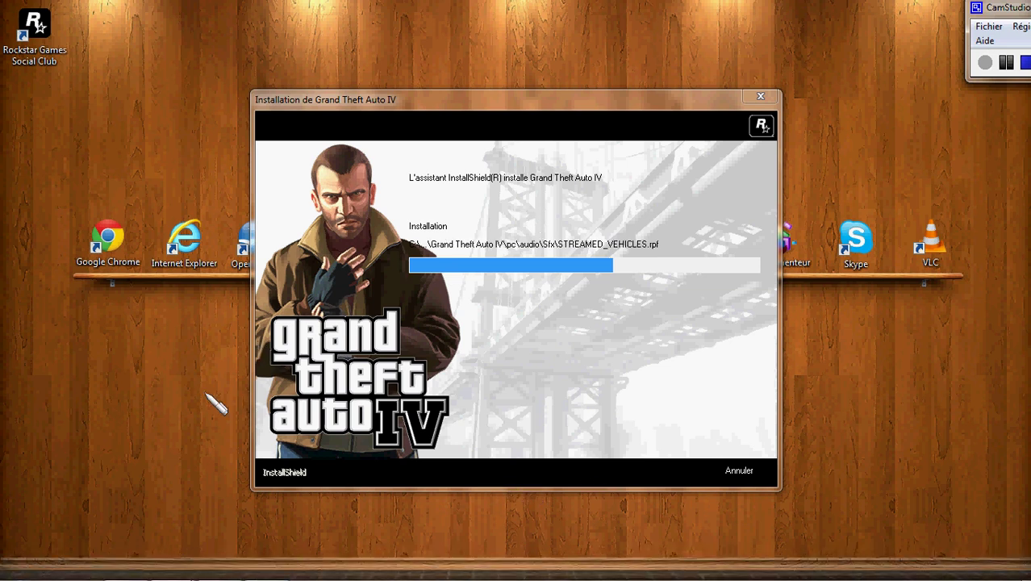
{"action": "mouse_move", "coordinate": [206, 575]}
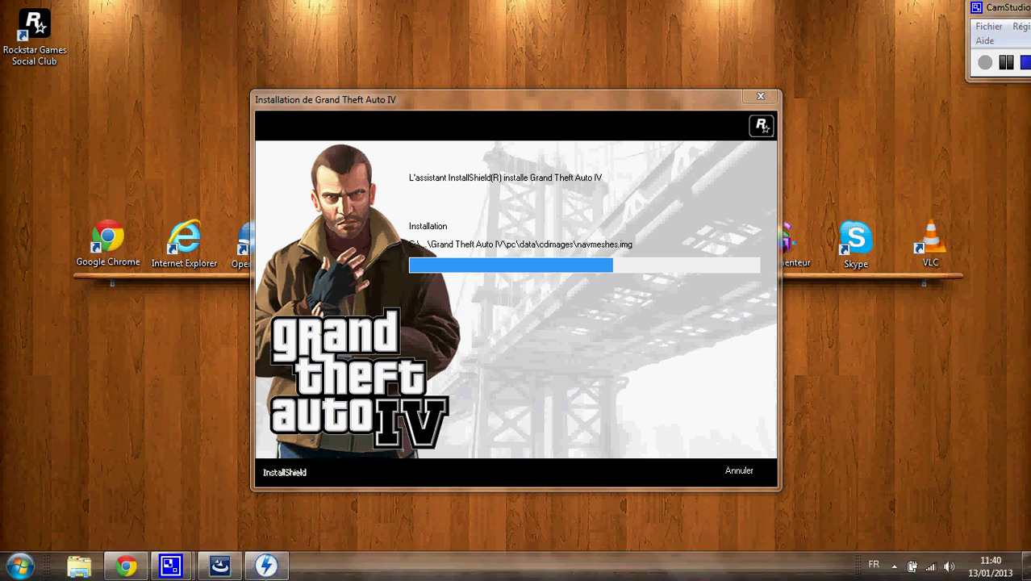
{"action": "left_click", "coordinate": [266, 566]}
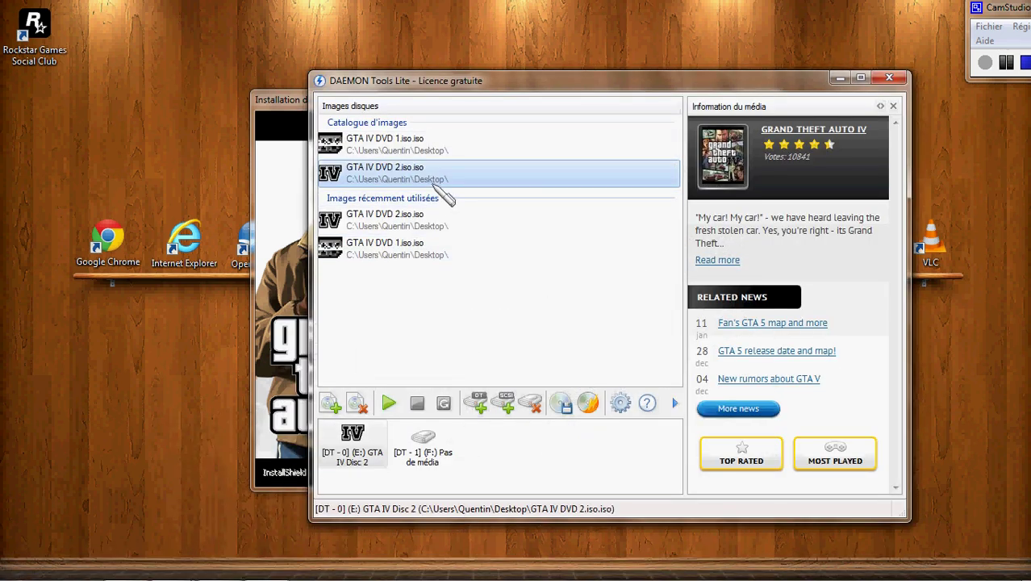
{"action": "left_click", "coordinate": [889, 78]}
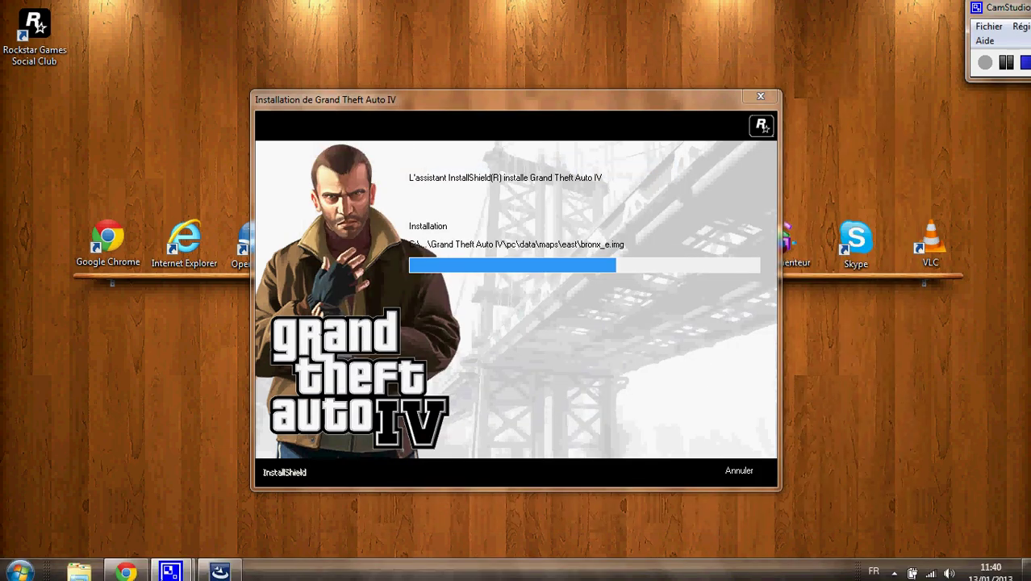
Browse the GTA IV Disc 2 drive (E:) in the Computer (Ordinateur) folder and inspect its GTAIV folder.
{"action": "left_click", "coordinate": [19, 571]}
{"action": "left_click", "coordinate": [258, 368]}
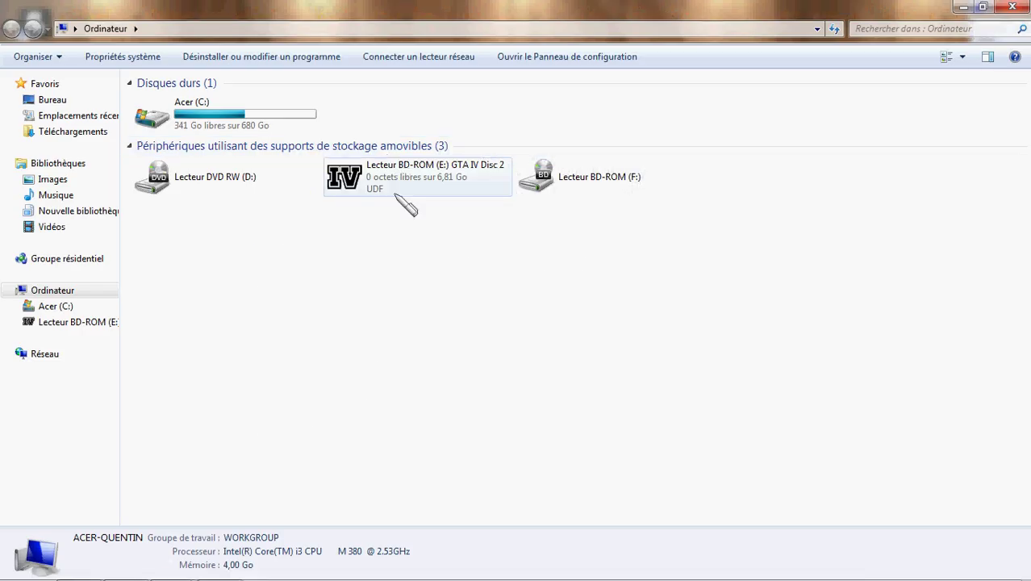
{"action": "double_click", "coordinate": [428, 179]}
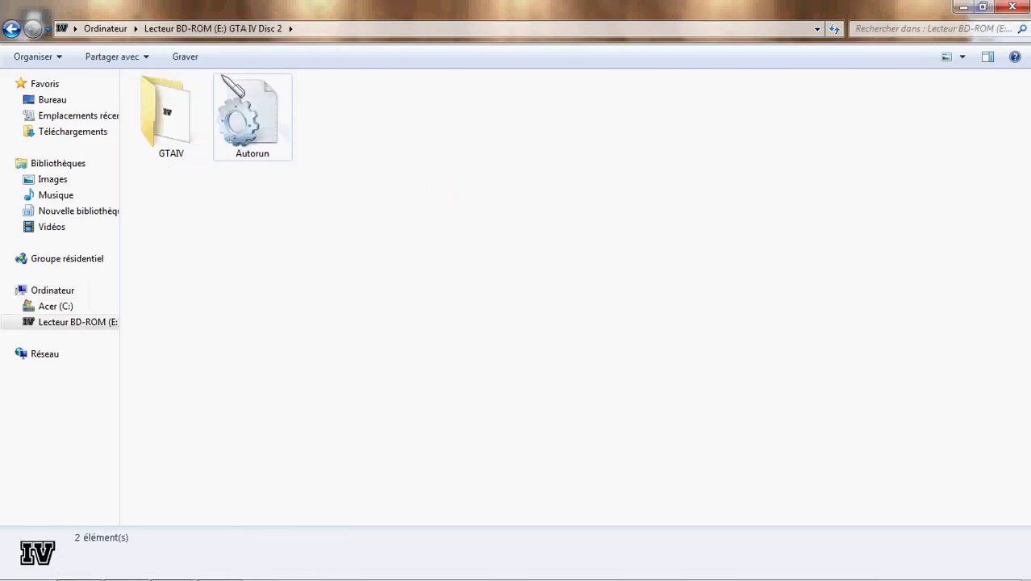
{"action": "double_click", "coordinate": [183, 136]}
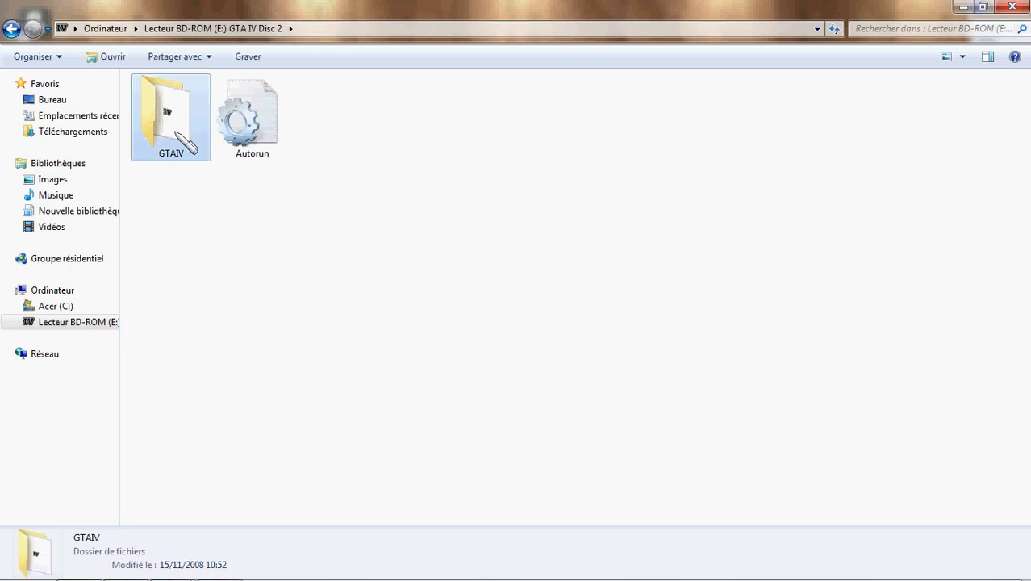
{"action": "left_click", "coordinate": [11, 29]}
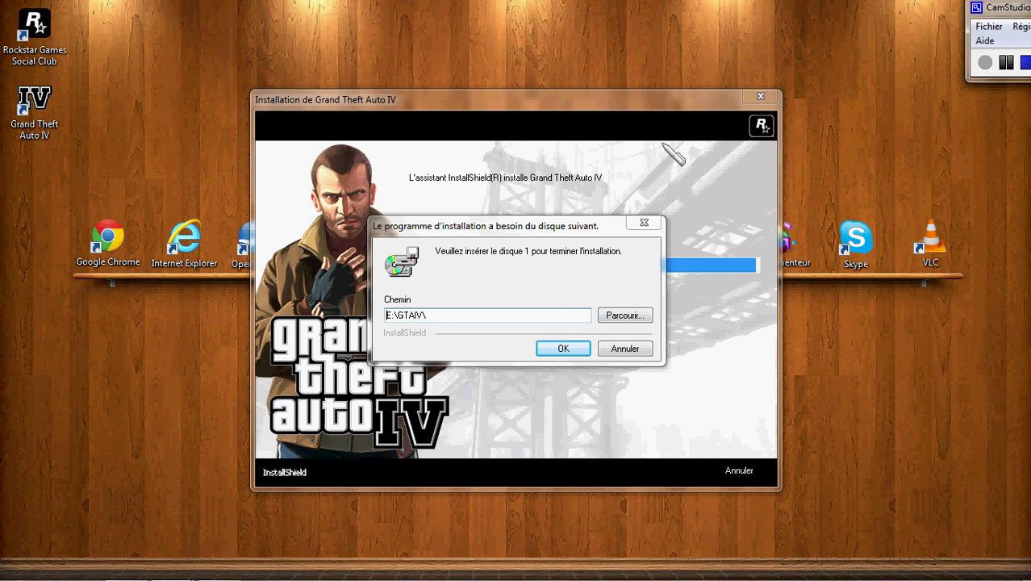
Launch DTLite from the desktop, mount the GTA IV DVD 1 image in virtual drive F:, and close DAEMON Tools Lite.
{"action": "left_click", "coordinate": [1025, 569]}
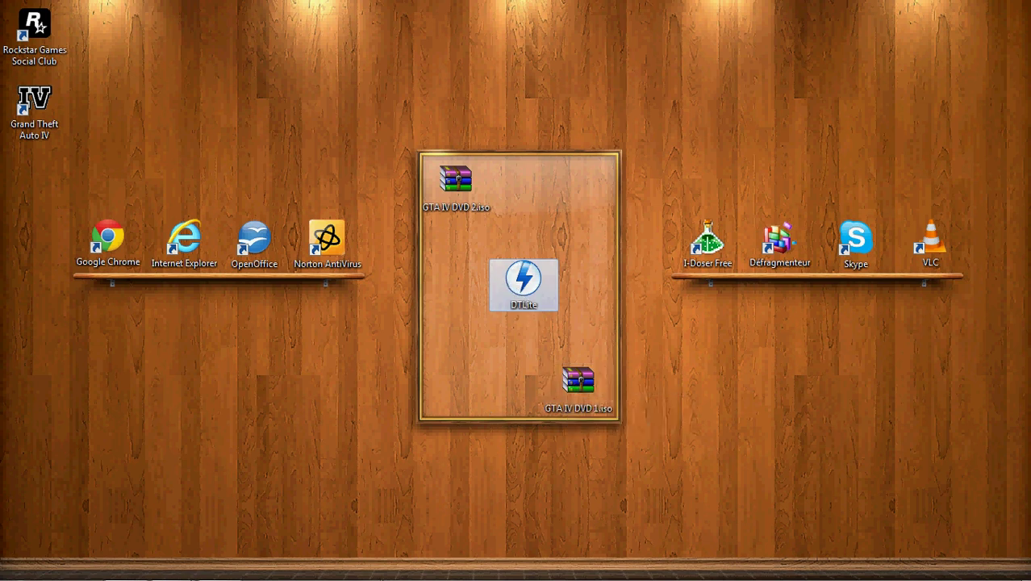
{"action": "double_click", "coordinate": [515, 313]}
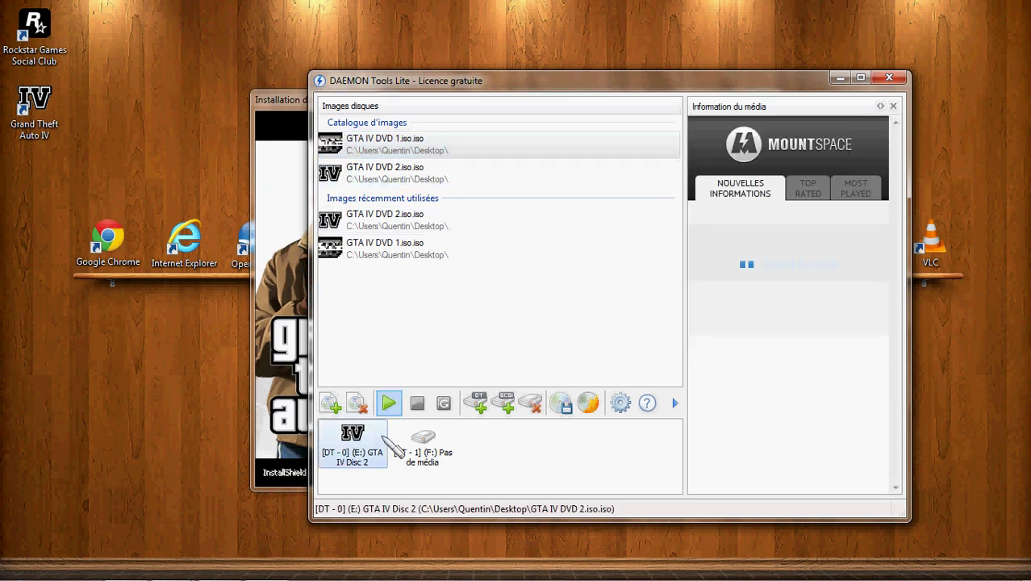
{"action": "left_click", "coordinate": [423, 442]}
{"action": "left_click", "coordinate": [388, 146]}
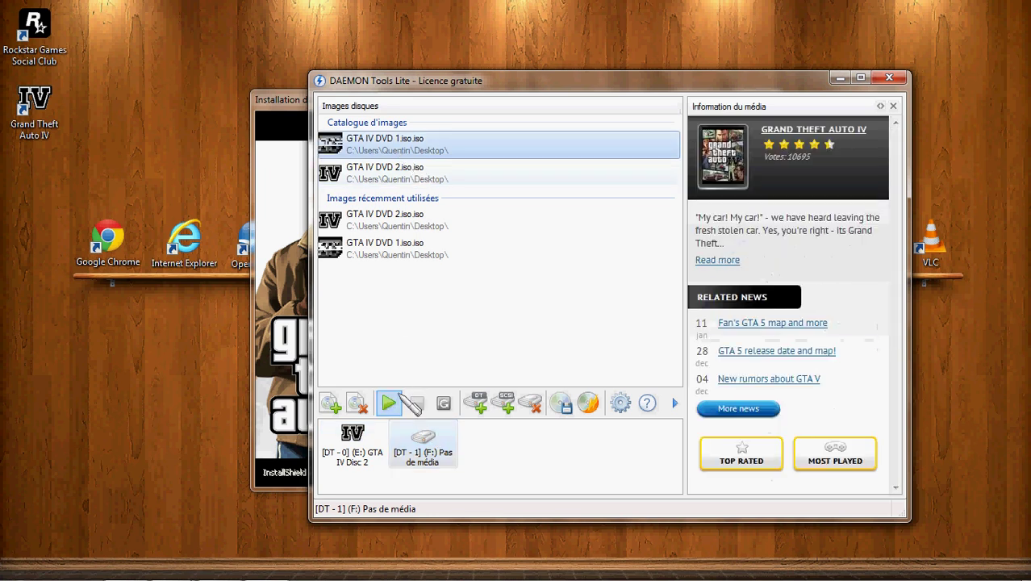
{"action": "left_click", "coordinate": [391, 401]}
{"action": "left_click", "coordinate": [557, 278]}
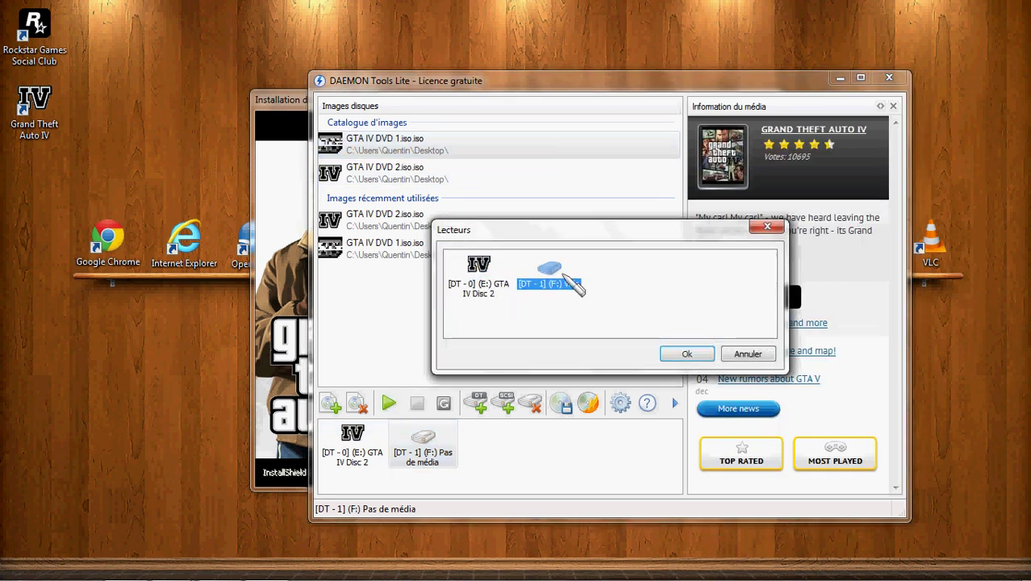
{"action": "left_click", "coordinate": [686, 353]}
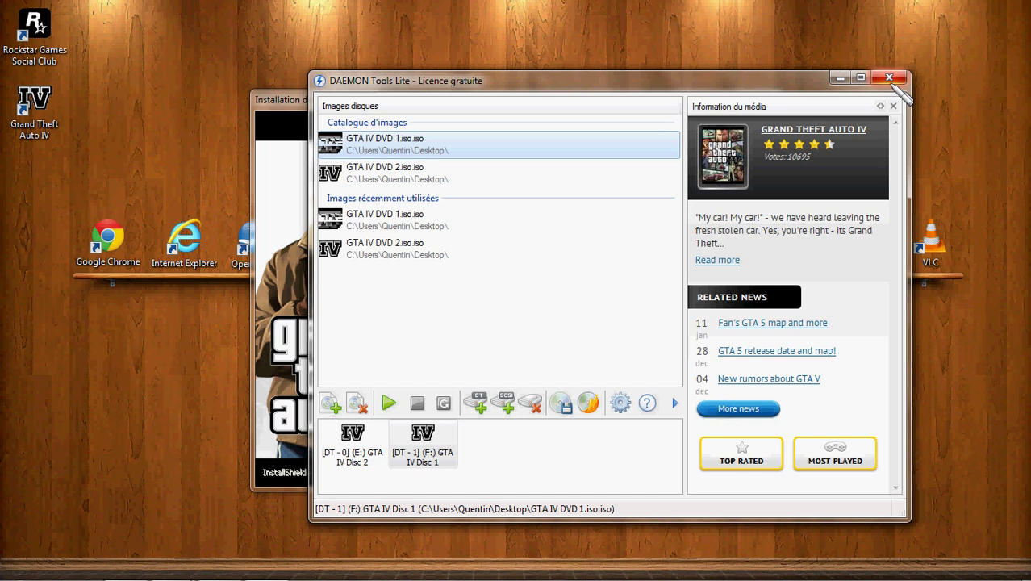
{"action": "left_click", "coordinate": [891, 79]}
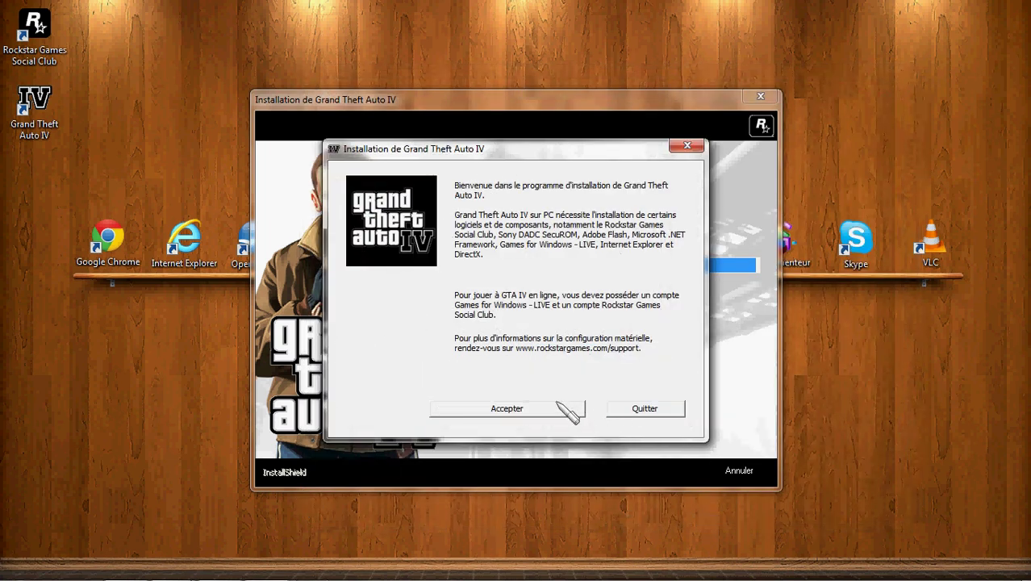
Accept the disc's welcome dialog and try to continue the installer with E:\GTAIV\ as the disc 1 path.
{"action": "left_click", "coordinate": [564, 409]}
{"action": "left_click", "coordinate": [564, 348]}
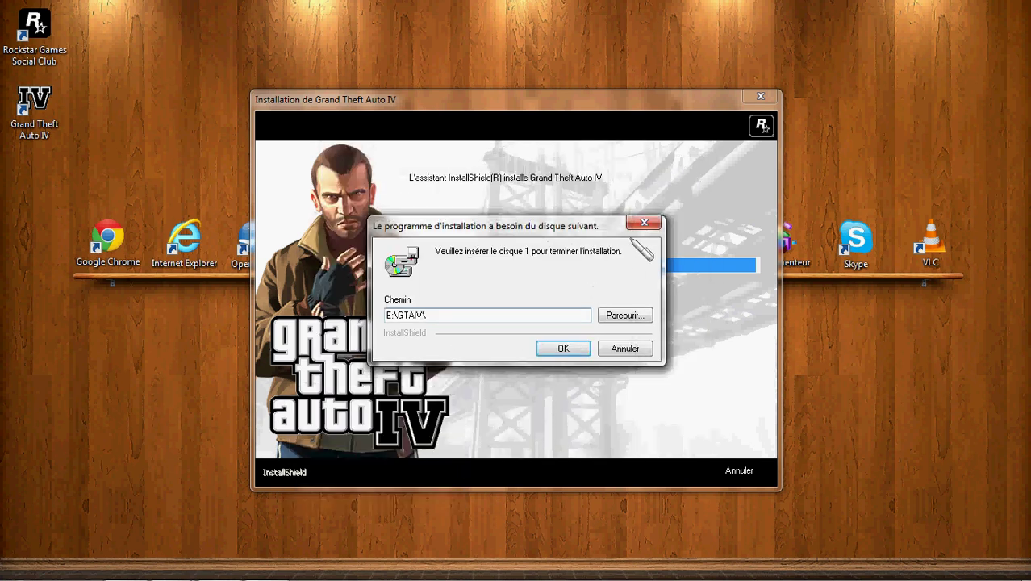
{"action": "left_click", "coordinate": [573, 347]}
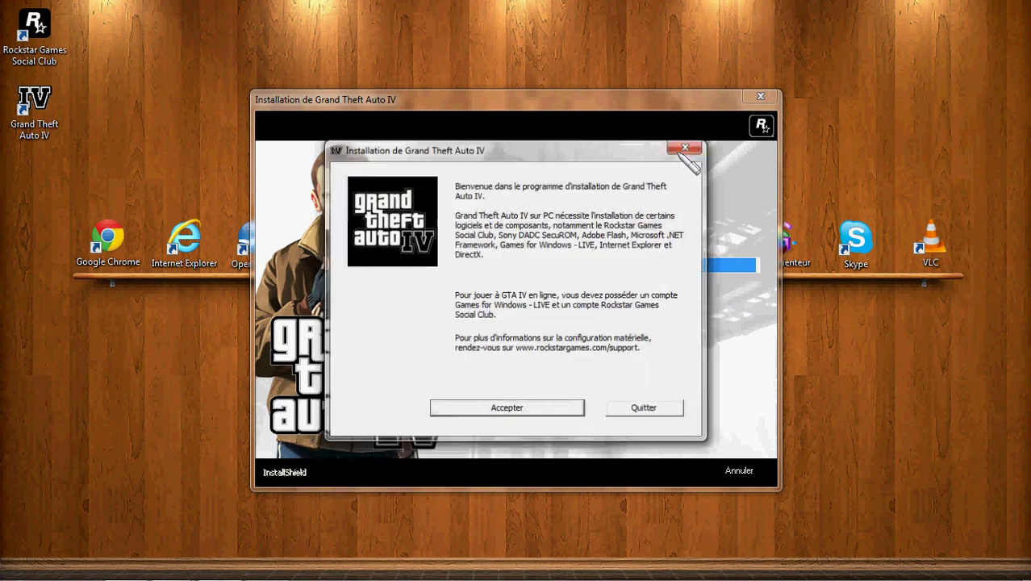
Try the root of drive F: (GTA IV Disc 1) as the installer's path for disc 1.
{"action": "left_click", "coordinate": [645, 316]}
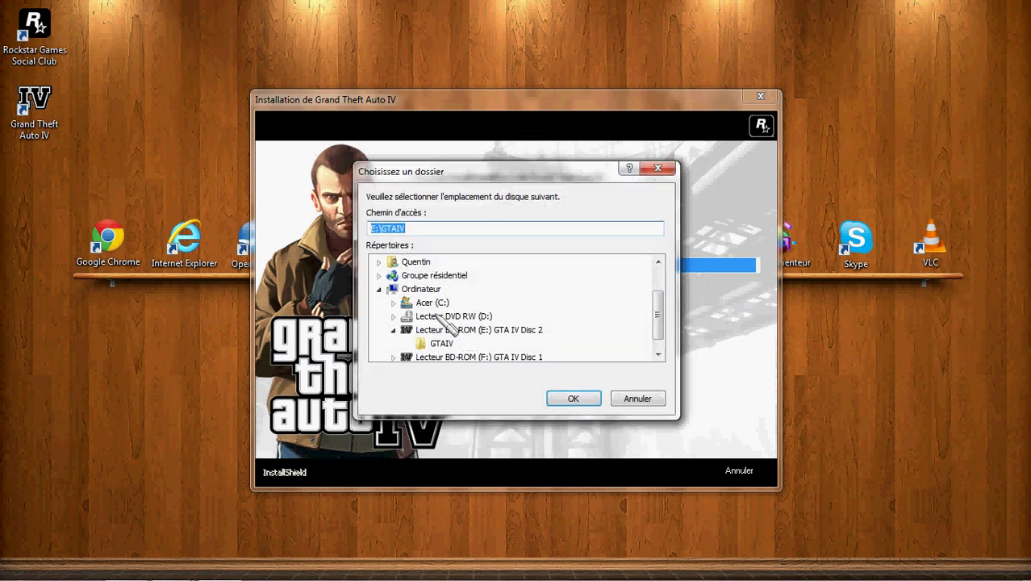
{"action": "left_click", "coordinate": [525, 357]}
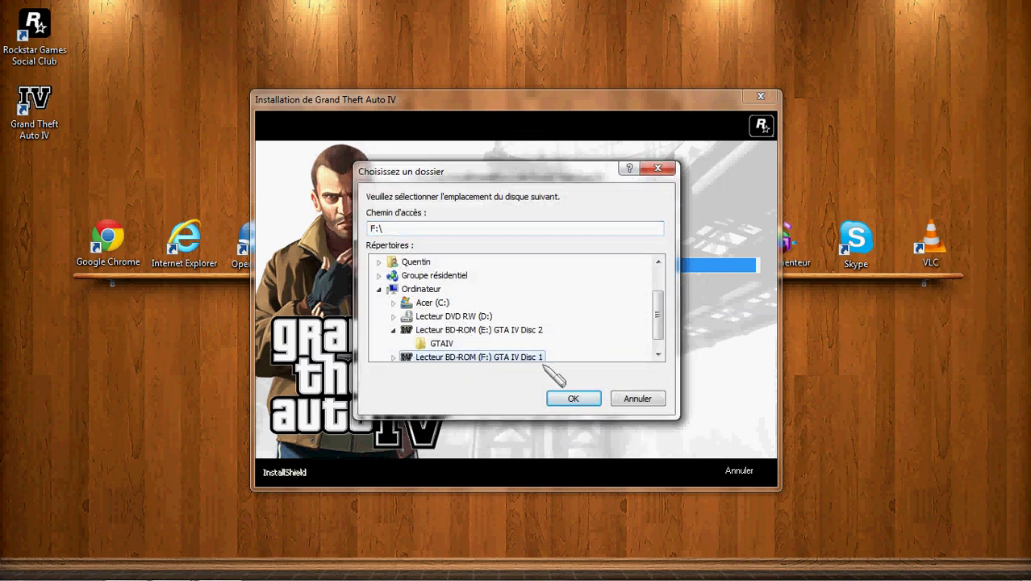
{"action": "left_click", "coordinate": [573, 399]}
{"action": "left_click", "coordinate": [577, 347]}
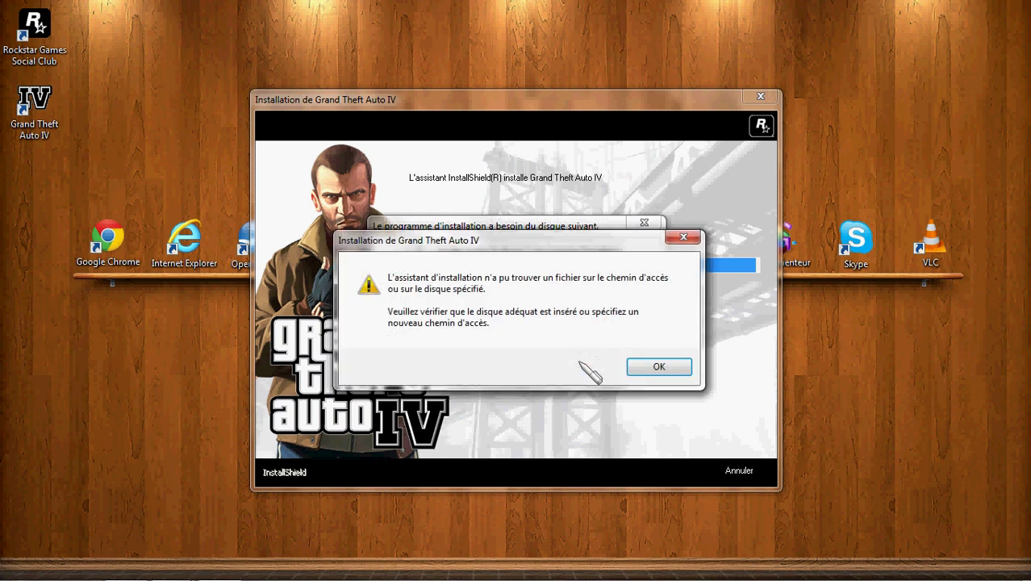
{"action": "left_click", "coordinate": [659, 366]}
Set the installer's disc 1 path to F:\GTAIV and confirm it to finish the installation.
{"action": "left_click", "coordinate": [638, 317]}
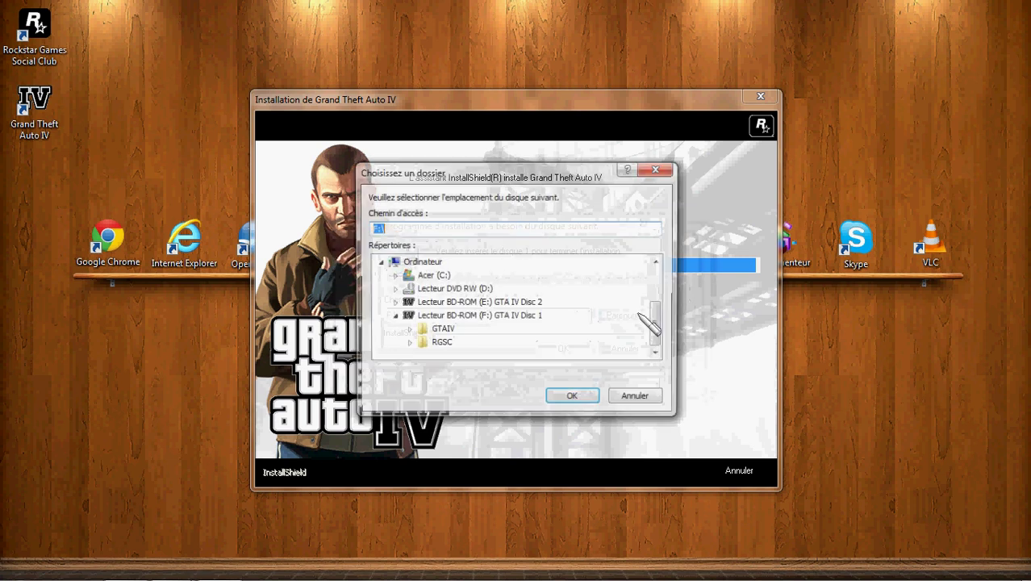
{"action": "left_click", "coordinate": [443, 331]}
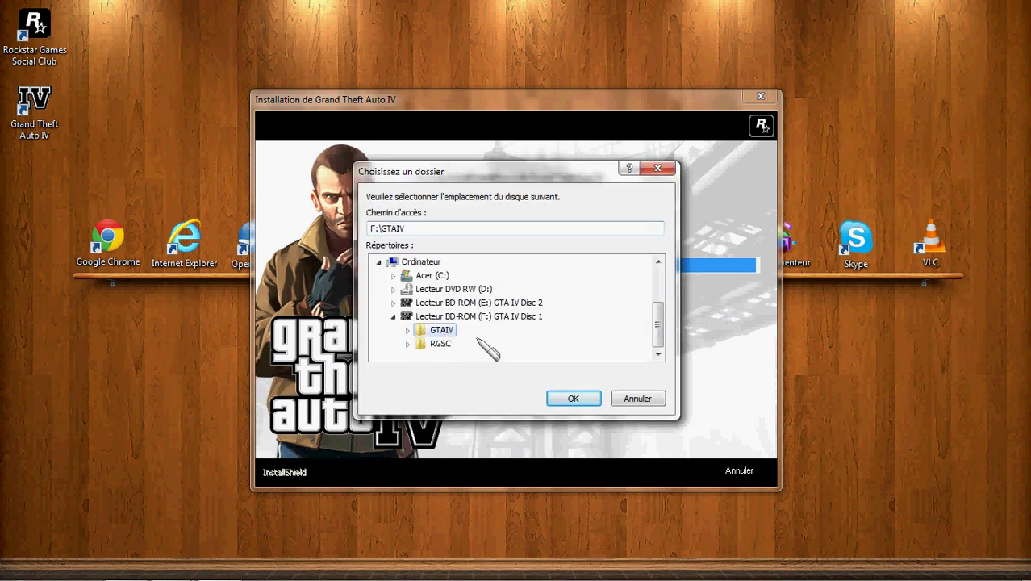
{"action": "left_click", "coordinate": [593, 404]}
{"action": "left_click", "coordinate": [561, 347]}
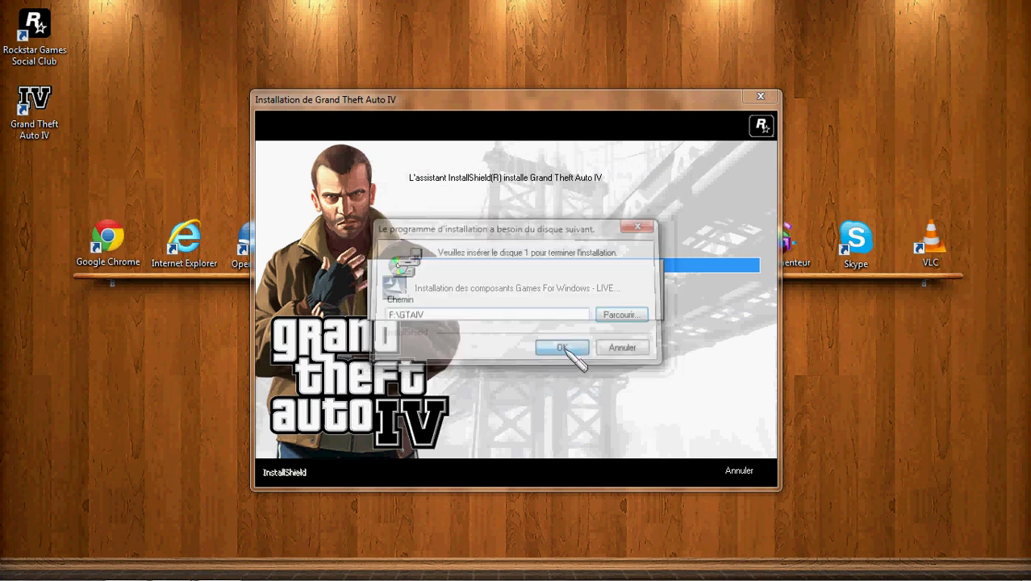